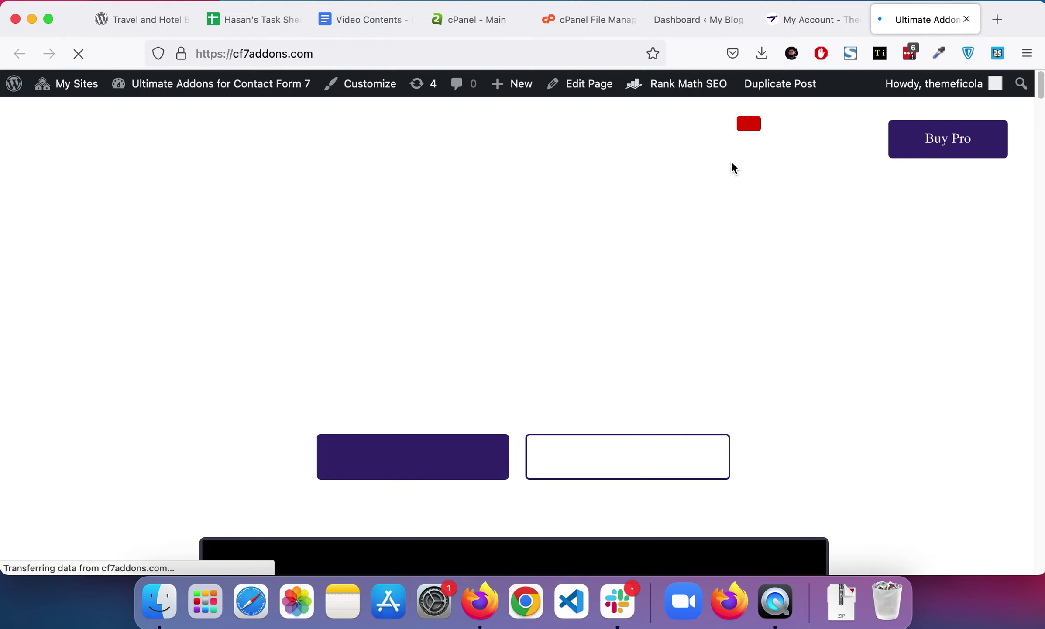
{"action": "scroll", "coordinate": [724, 232], "scroll_direction": "down", "scroll_amount": 5}
{"action": "scroll", "coordinate": [777, 229], "scroll_direction": "down", "scroll_amount": 10}
{"action": "scroll", "coordinate": [811, 217], "scroll_direction": "down", "scroll_amount": 6}
{"action": "scroll", "coordinate": [812, 215], "scroll_direction": "down", "scroll_amount": 3}
{"action": "scroll", "coordinate": [811, 215], "scroll_direction": "down", "scroll_amount": 3}
{"action": "scroll", "coordinate": [811, 215], "scroll_direction": "down", "scroll_amount": 2}
{"action": "scroll", "coordinate": [812, 216], "scroll_direction": "down", "scroll_amount": 3}
{"action": "scroll", "coordinate": [811, 215], "scroll_direction": "up", "scroll_amount": 3}
{"action": "scroll", "coordinate": [811, 216], "scroll_direction": "down", "scroll_amount": 1}
{"action": "scroll", "coordinate": [811, 215], "scroll_direction": "down", "scroll_amount": 6}
{"action": "scroll", "coordinate": [812, 217], "scroll_direction": "down", "scroll_amount": 3}
{"action": "scroll", "coordinate": [811, 221], "scroll_direction": "down", "scroll_amount": 2}
{"action": "scroll", "coordinate": [808, 227], "scroll_direction": "up", "scroll_amount": 1}
{"action": "scroll", "coordinate": [643, 320], "scroll_direction": "down", "scroll_amount": 2}
- Open the Multi Step Form Pro Skins preview from its card on the cf7addons.com homepage
{"action": "left_click", "coordinate": [141, 486], "text": "super"}
- Bring the Multi Step Form Pro Skins preview tab to the front to view the sample skins
{"action": "left_click", "coordinate": [934, 20]}
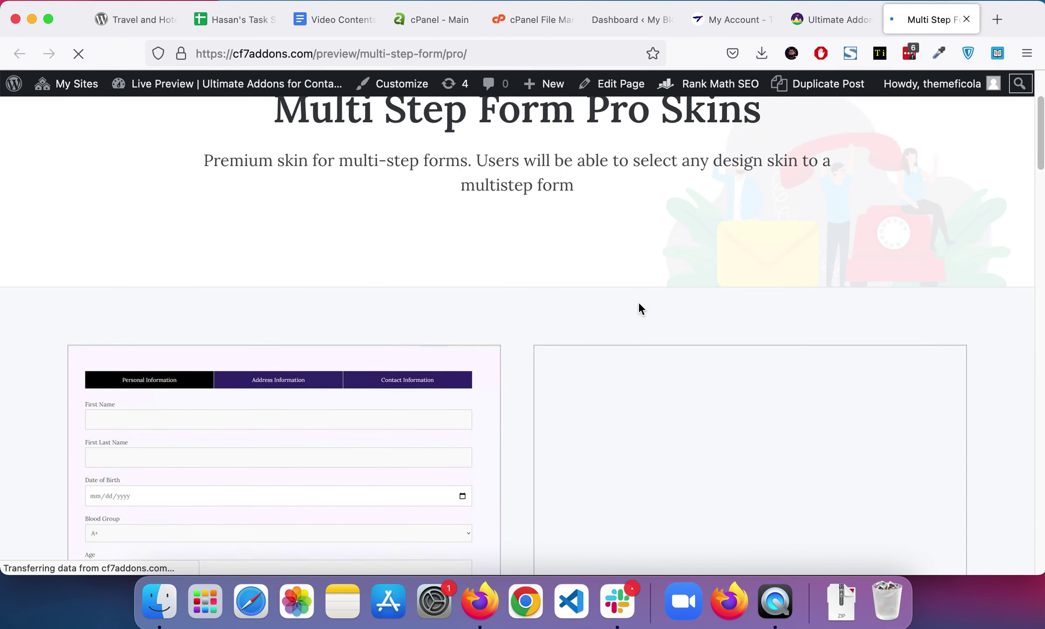
{"action": "scroll", "coordinate": [638, 301], "scroll_direction": "down", "scroll_amount": 1}
{"action": "scroll", "coordinate": [604, 304], "scroll_direction": "down", "scroll_amount": 2}
{"action": "scroll", "coordinate": [385, 381], "scroll_direction": "down", "scroll_amount": 3}
{"action": "scroll", "coordinate": [278, 449], "scroll_direction": "down", "scroll_amount": 2}
{"action": "scroll", "coordinate": [658, 450], "scroll_direction": "down", "scroll_amount": 4}
{"action": "scroll", "coordinate": [689, 420], "scroll_direction": "down", "scroll_amount": 1}
{"action": "scroll", "coordinate": [327, 485], "scroll_direction": "down", "scroll_amount": 2}
{"action": "scroll", "coordinate": [695, 351], "scroll_direction": "down", "scroll_amount": 4}
{"action": "scroll", "coordinate": [695, 350], "scroll_direction": "down", "scroll_amount": 2}
{"action": "scroll", "coordinate": [695, 350], "scroll_direction": "up", "scroll_amount": 3}
{"action": "scroll", "coordinate": [695, 351], "scroll_direction": "up", "scroll_amount": 4}
{"action": "scroll", "coordinate": [695, 350], "scroll_direction": "up", "scroll_amount": 4}
{"action": "scroll", "coordinate": [695, 351], "scroll_direction": "up", "scroll_amount": 4}
{"action": "scroll", "coordinate": [695, 351], "scroll_direction": "up", "scroll_amount": 3}
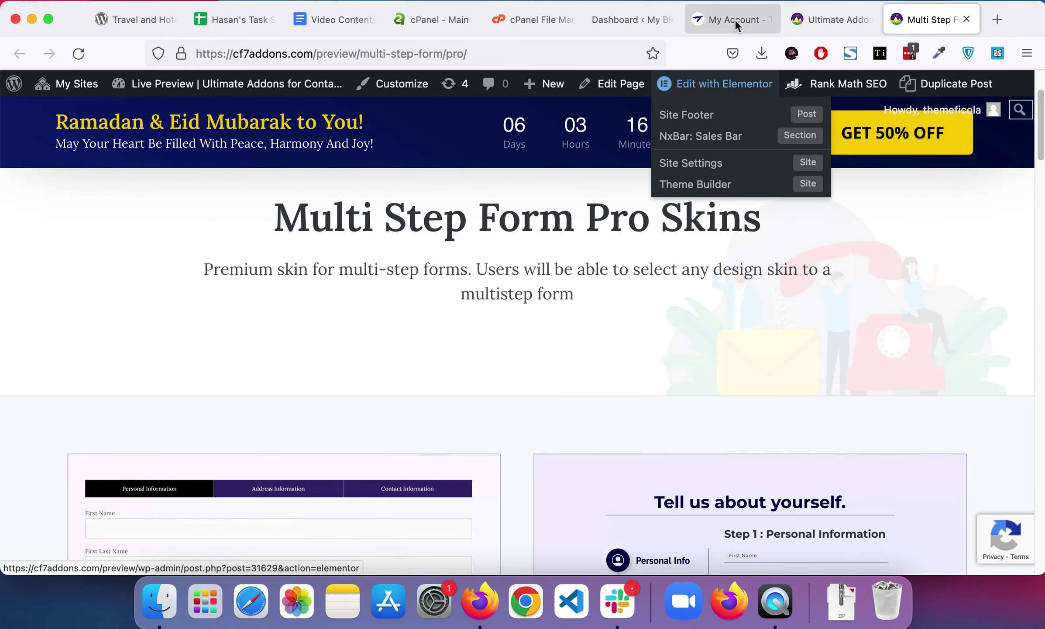
- Find 'ultimate addons' in Plugins > Add New and activate Ultimate Addons for Contact Form 7
{"action": "left_click", "coordinate": [632, 22]}
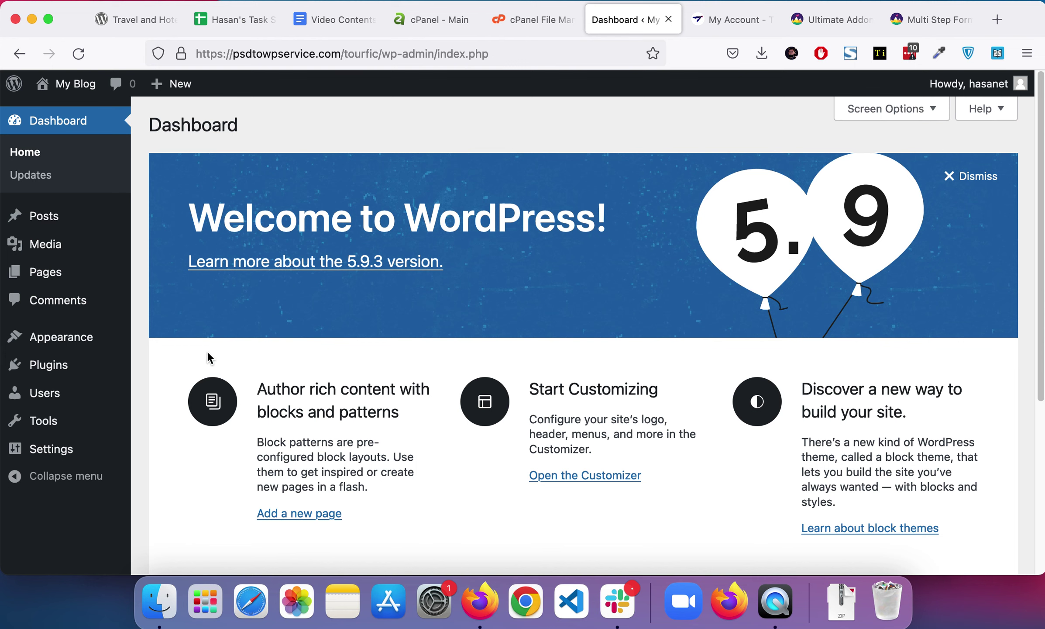
{"action": "mouse_move", "coordinate": [49, 364]}
{"action": "left_click", "coordinate": [168, 390]}
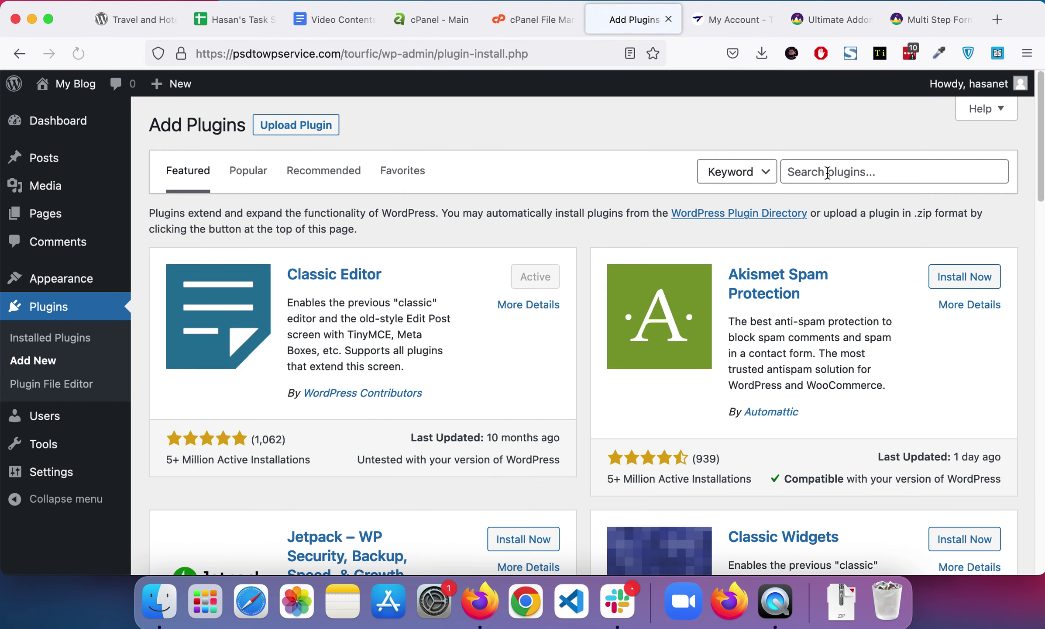
{"action": "left_click", "coordinate": [827, 174]}
{"action": "type", "text": "ultimate addons"}
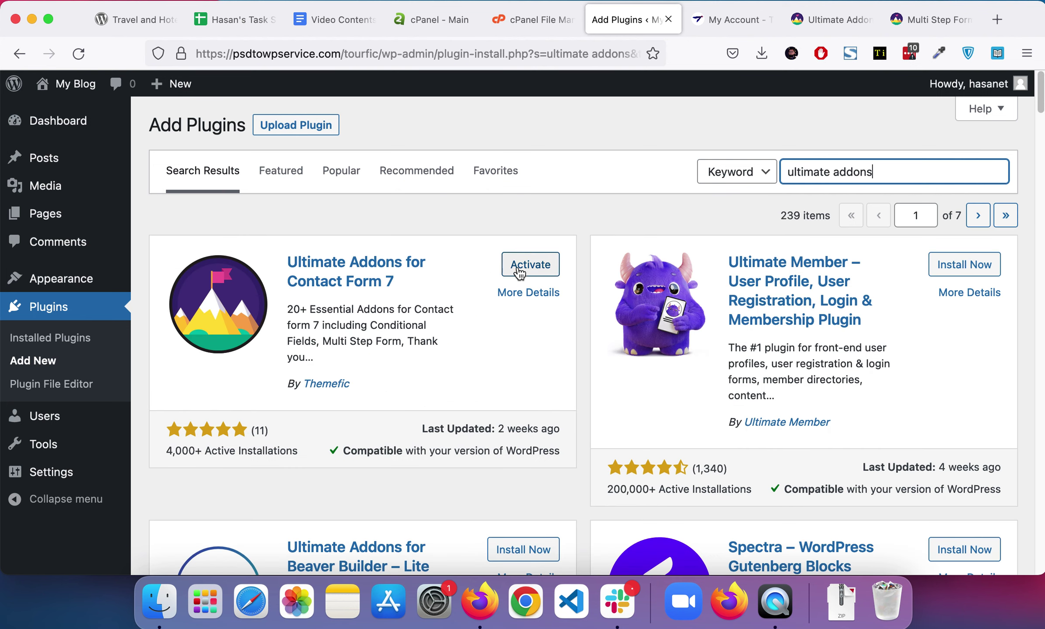
{"action": "left_click", "coordinate": [543, 267]}
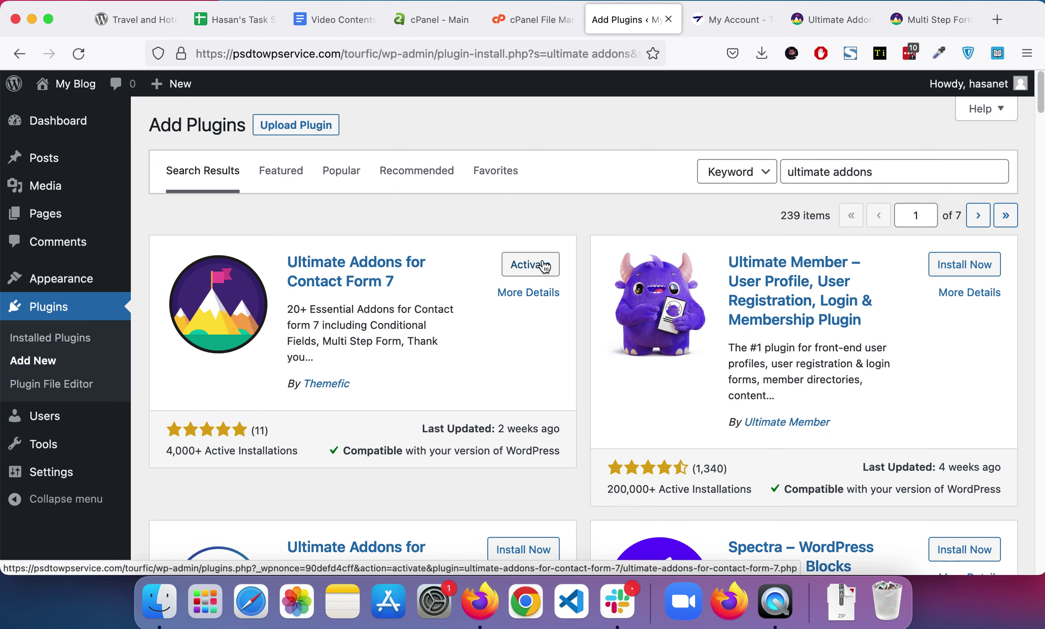
{"action": "left_click", "coordinate": [544, 267]}
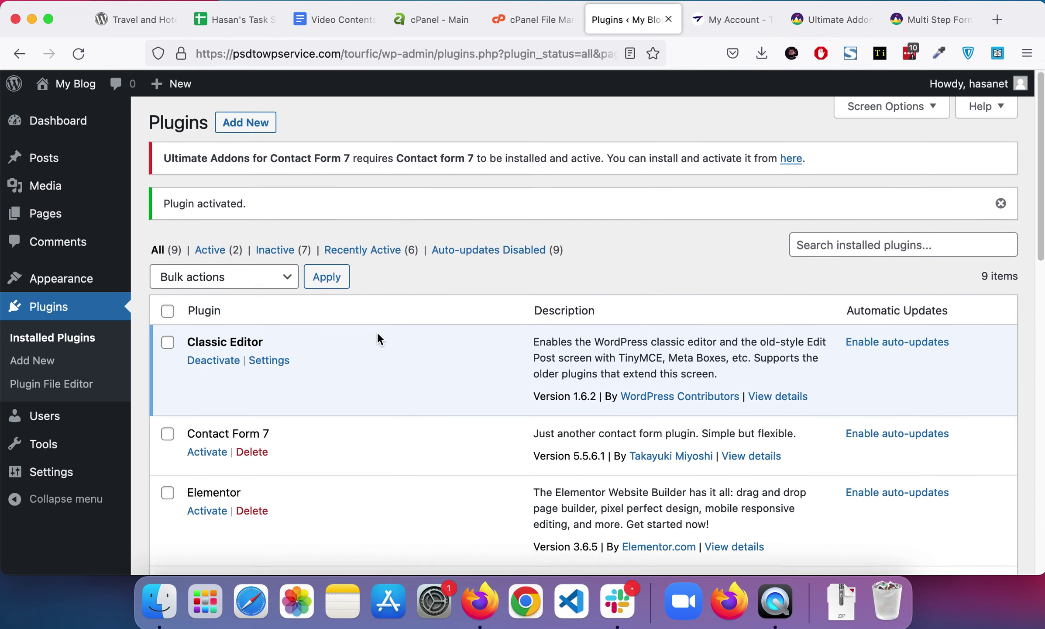
{"action": "scroll", "coordinate": [377, 335], "scroll_direction": "down", "scroll_amount": 2}
- Activate the Contact Form 7 plugin, then switch to the Themefic account downloads page
{"action": "left_click", "coordinate": [218, 390]}
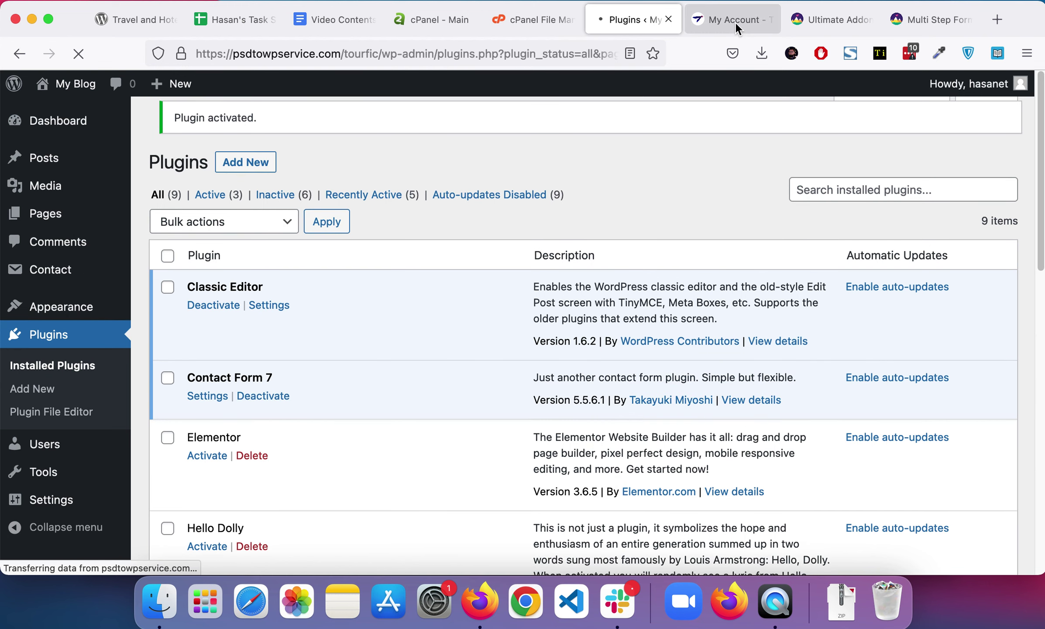
{"action": "left_click", "coordinate": [719, 20]}
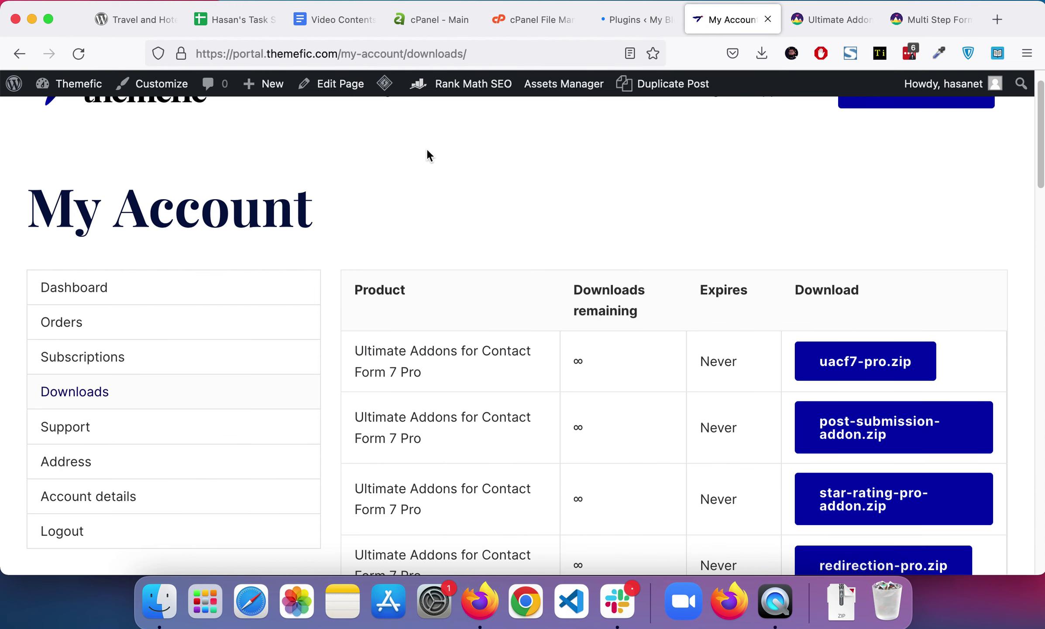
{"action": "scroll", "coordinate": [509, 184], "scroll_direction": "up", "scroll_amount": 2}
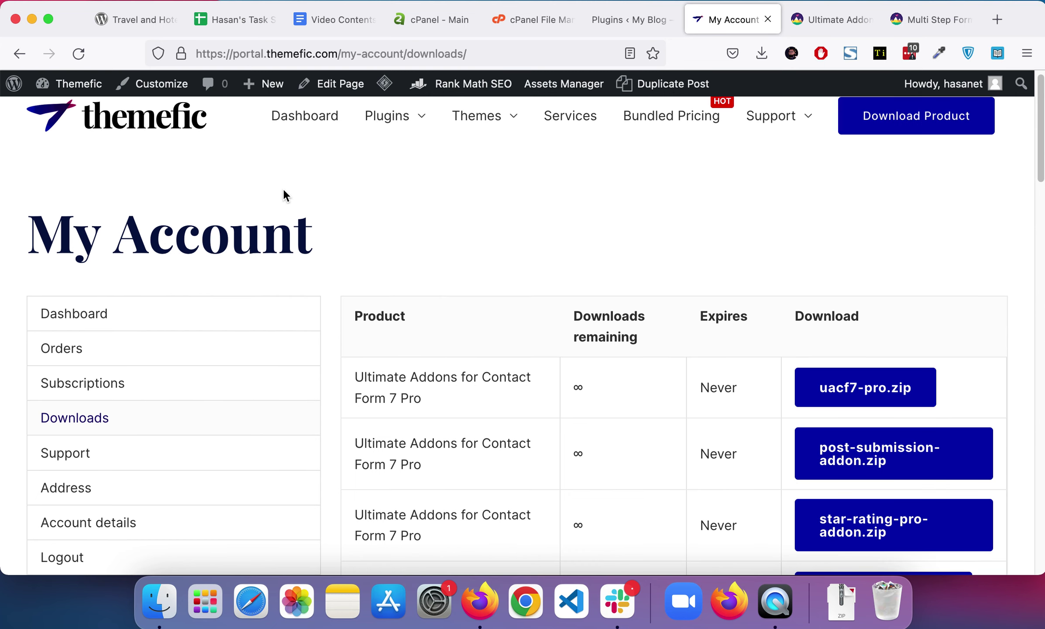
{"action": "scroll", "coordinate": [282, 187], "scroll_direction": "down", "scroll_amount": 3}
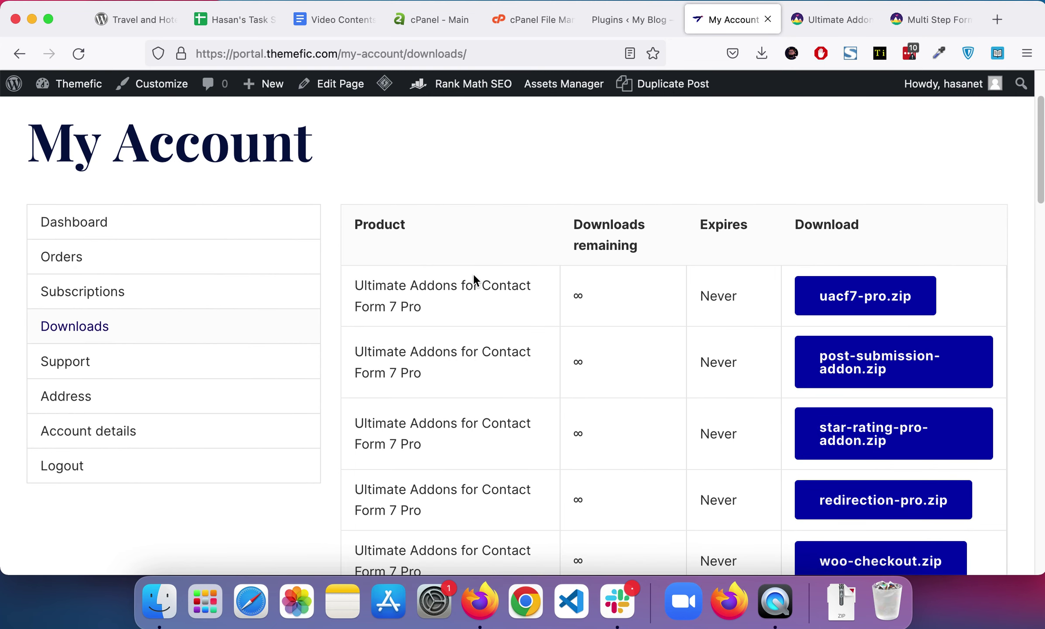
{"action": "scroll", "coordinate": [803, 278], "scroll_direction": "down", "scroll_amount": 3}
{"action": "scroll", "coordinate": [642, 289], "scroll_direction": "down", "scroll_amount": 2}
{"action": "scroll", "coordinate": [638, 290], "scroll_direction": "down", "scroll_amount": 4}
{"action": "scroll", "coordinate": [637, 291], "scroll_direction": "down", "scroll_amount": 1}
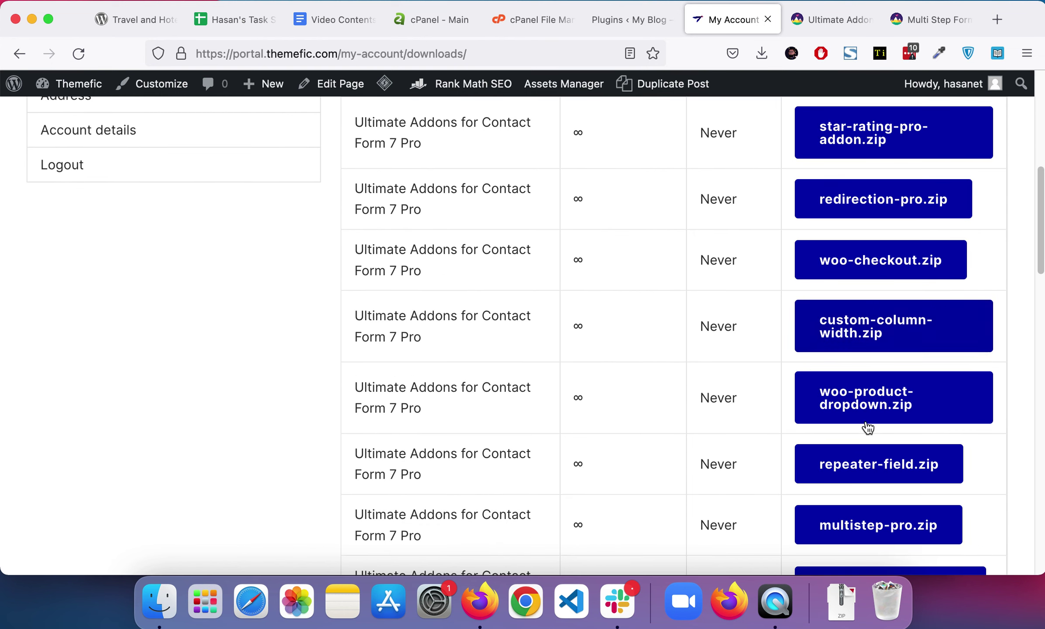
{"action": "scroll", "coordinate": [868, 455], "scroll_direction": "down", "scroll_amount": 1}
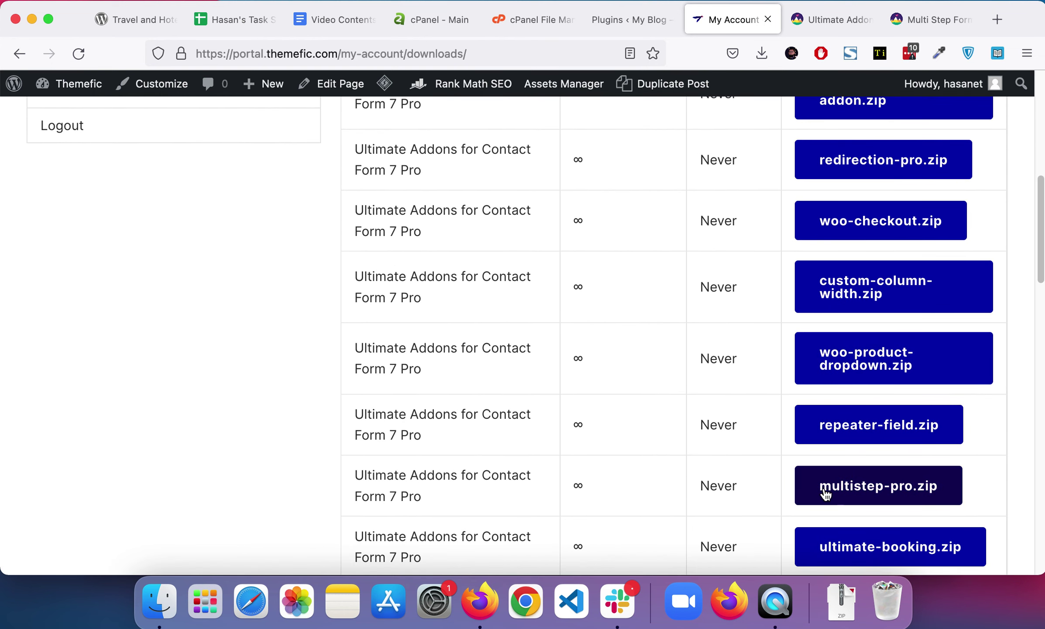
- Return from the Themefic downloads list to the WordPress plugins page
{"action": "left_click", "coordinate": [632, 15]}
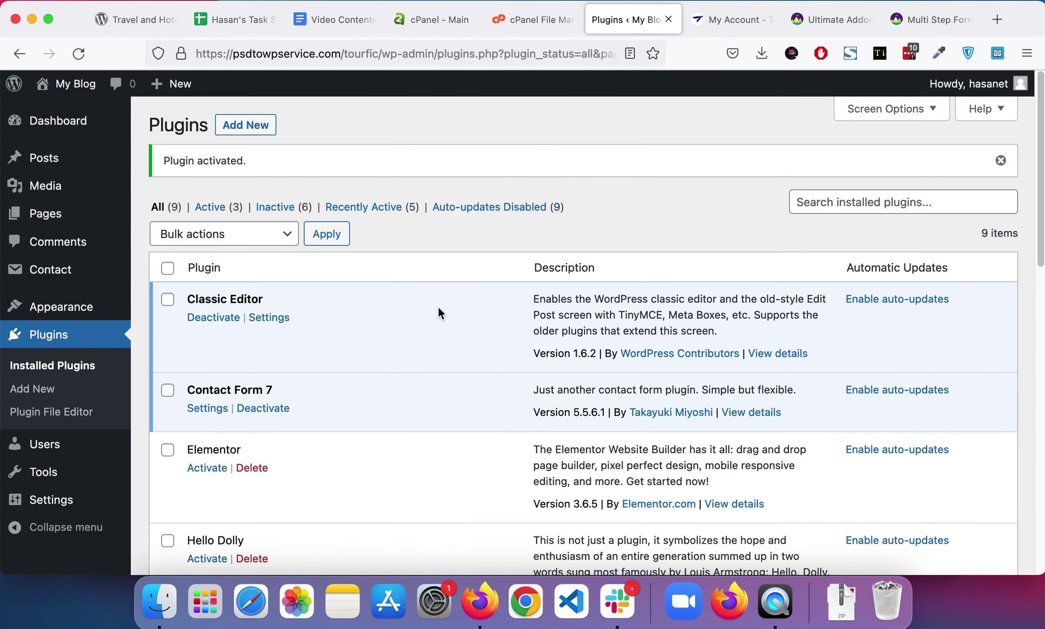
{"action": "scroll", "coordinate": [438, 306], "scroll_direction": "down", "scroll_amount": 5}
{"action": "scroll", "coordinate": [438, 306], "scroll_direction": "down", "scroll_amount": 2}
{"action": "scroll", "coordinate": [438, 305], "scroll_direction": "down", "scroll_amount": 2}
{"action": "scroll", "coordinate": [438, 306], "scroll_direction": "up", "scroll_amount": 2}
{"action": "scroll", "coordinate": [438, 306], "scroll_direction": "up", "scroll_amount": 10}
- Upload the Ultimate Addons Pro zip from Downloads, install and activate it
{"action": "left_click", "coordinate": [231, 131]}
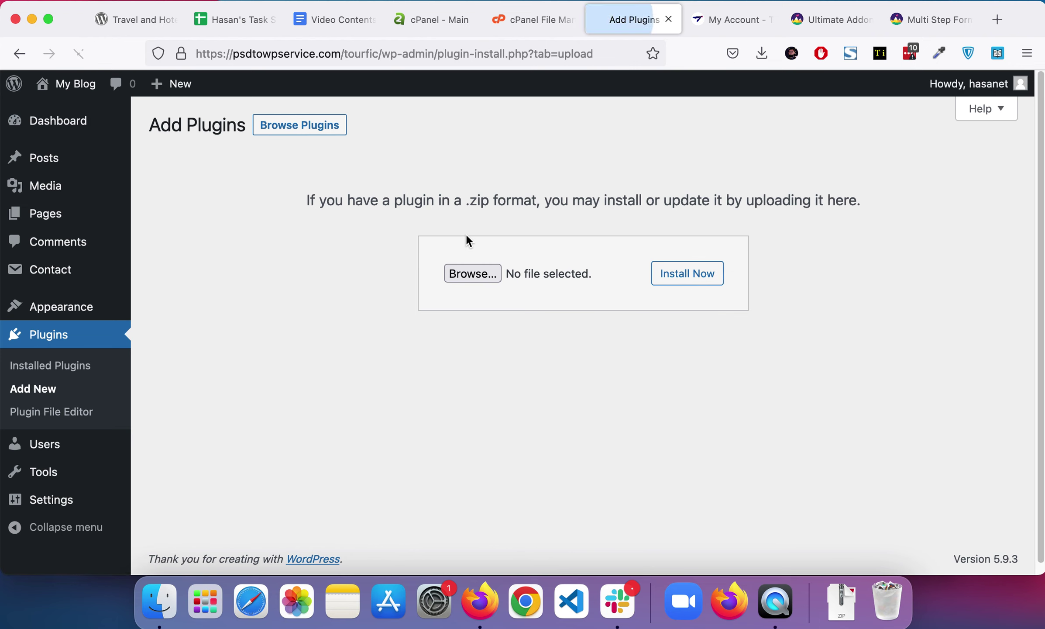
{"action": "left_click", "coordinate": [470, 277]}
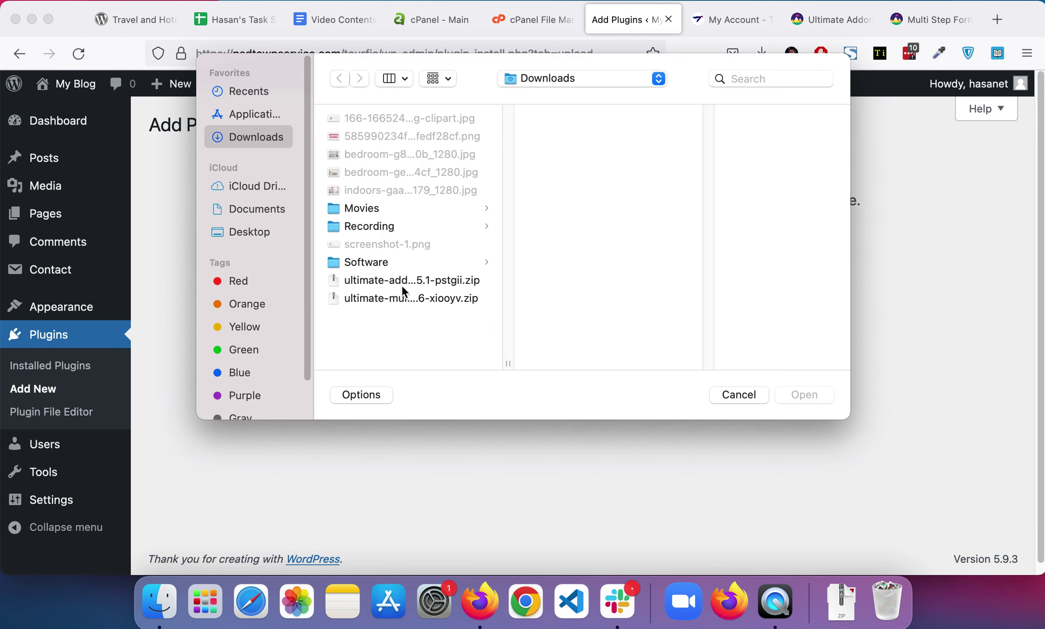
{"action": "left_click", "coordinate": [400, 284]}
{"action": "double_click", "coordinate": [398, 284]}
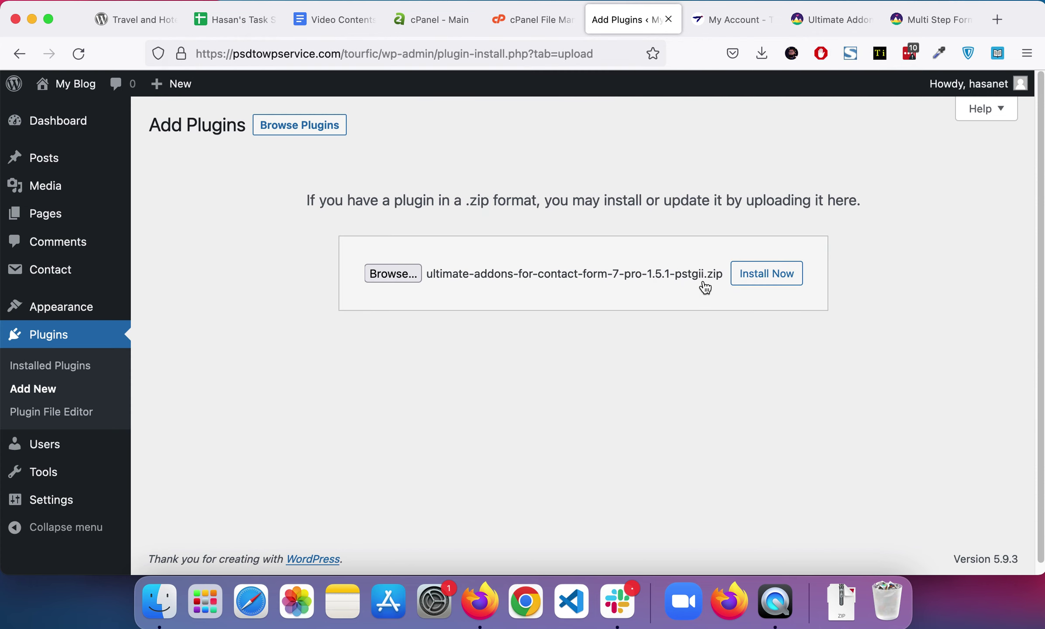
{"action": "left_click", "coordinate": [739, 274]}
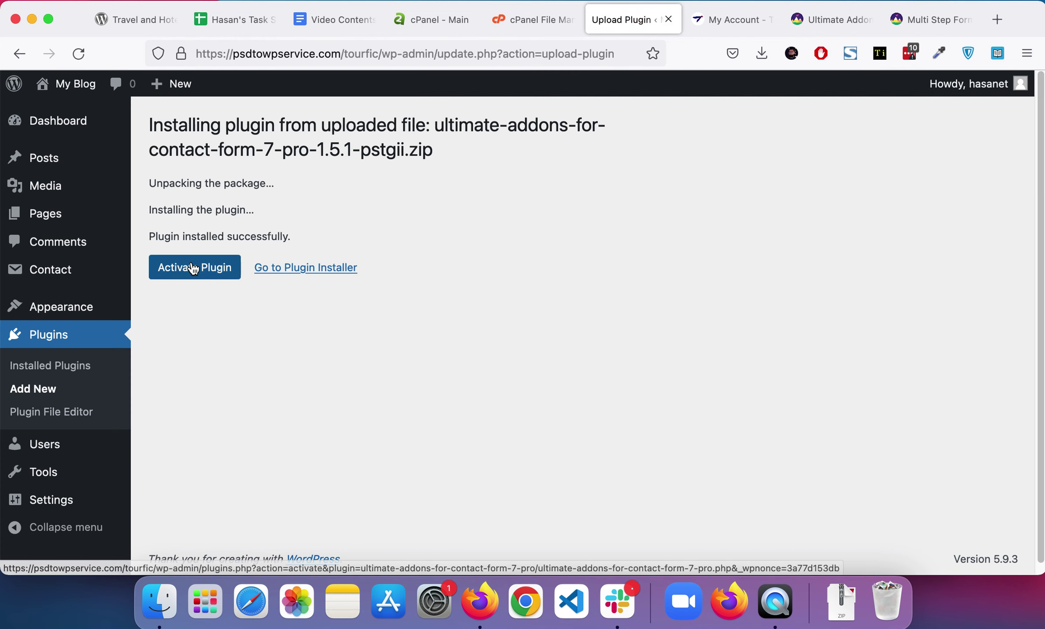
{"action": "left_click", "coordinate": [193, 269]}
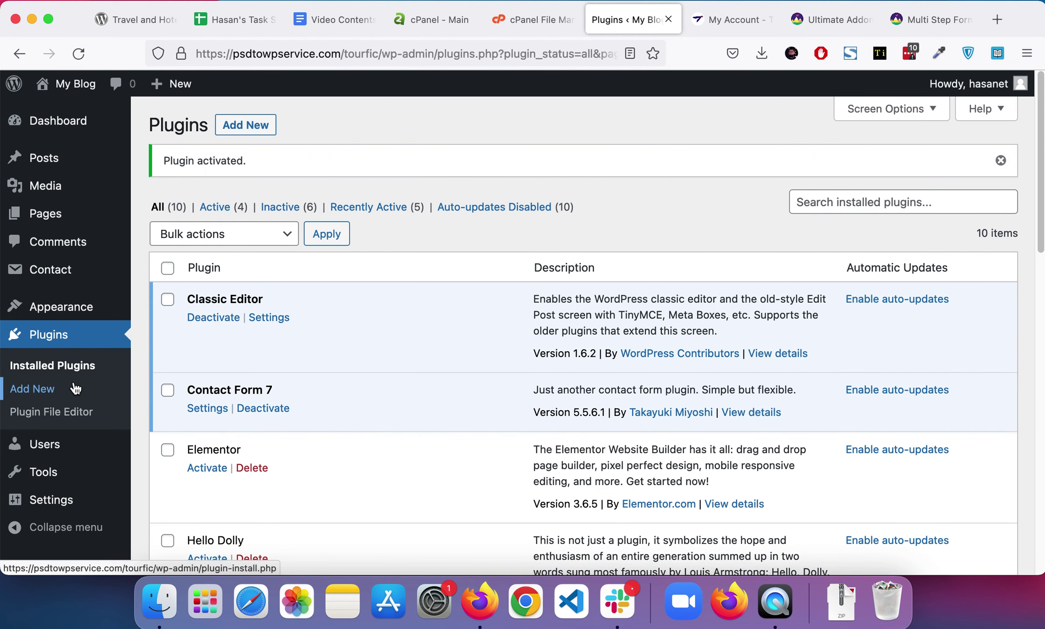
- Upload the Ultimate Multistep Pro zip, install and activate it, then head to the Ultimate Addons settings
{"action": "left_click", "coordinate": [75, 389]}
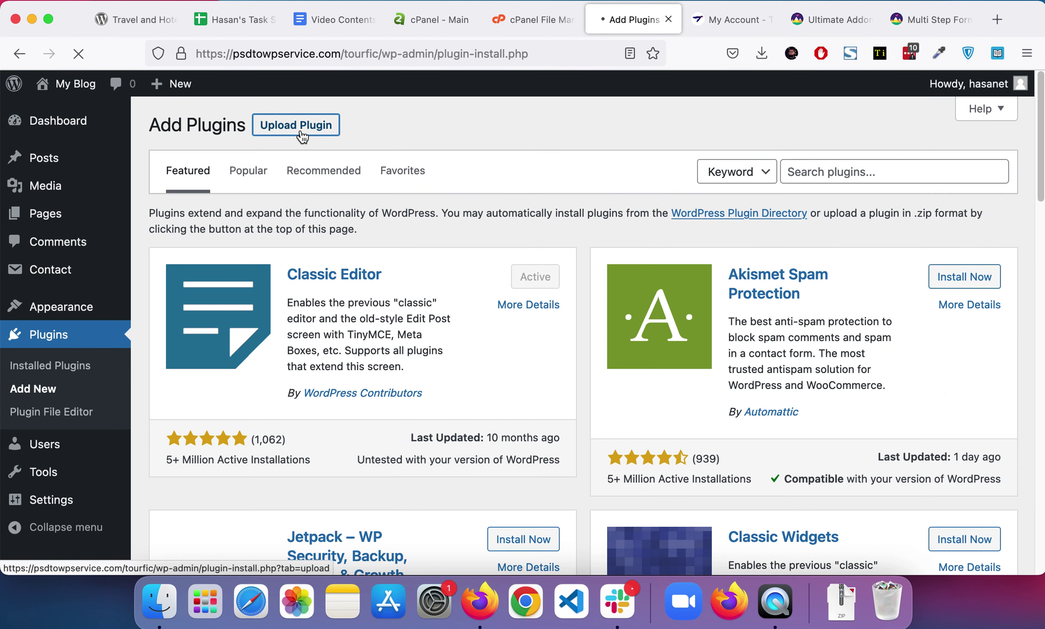
{"action": "left_click", "coordinate": [300, 129]}
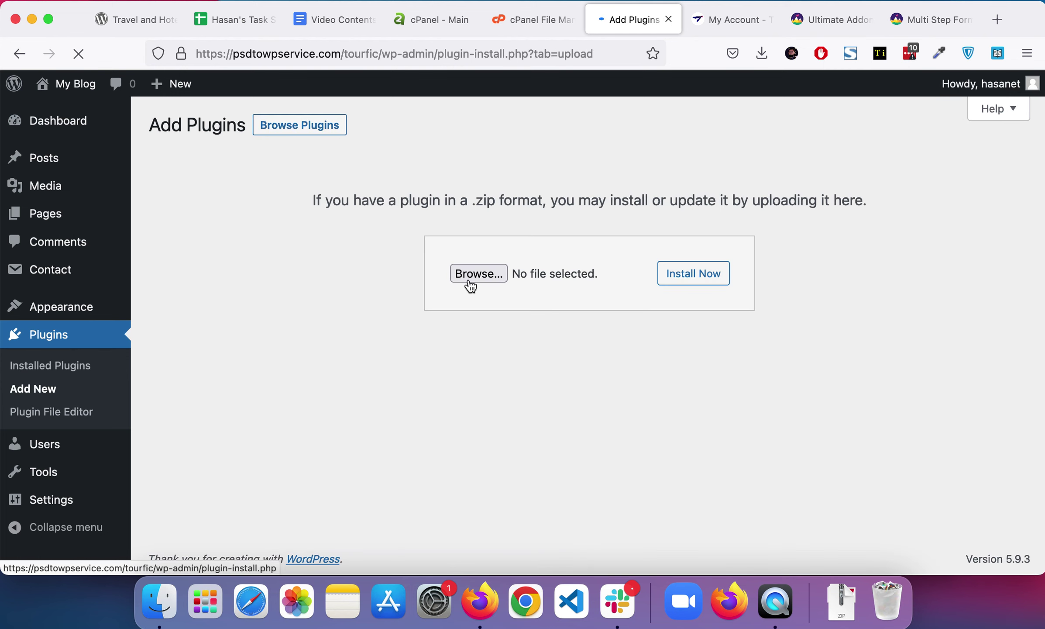
{"action": "left_click", "coordinate": [473, 275]}
{"action": "double_click", "coordinate": [369, 300]}
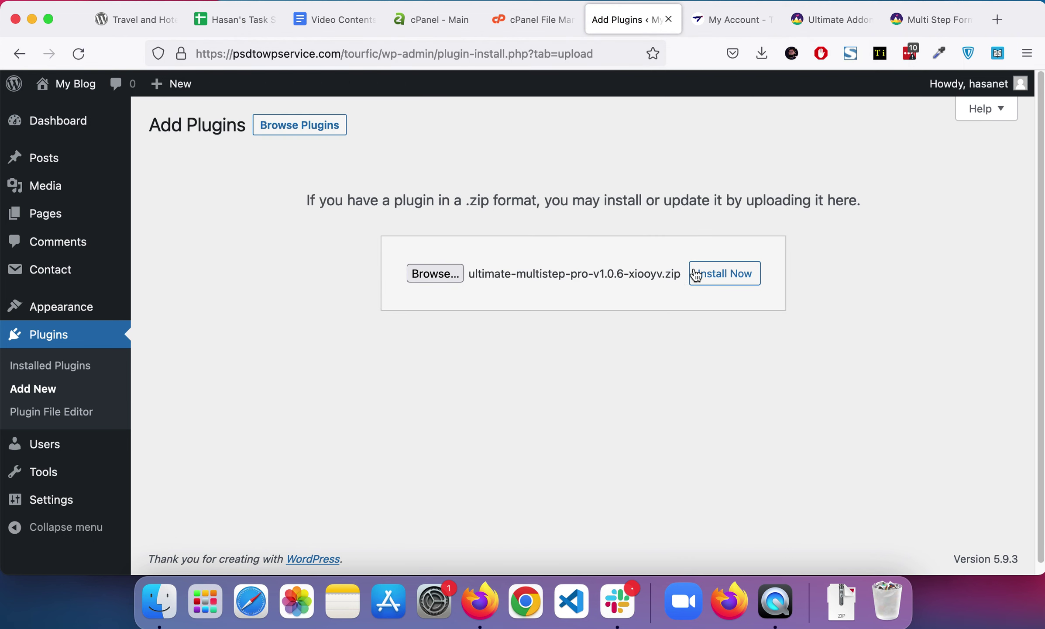
{"action": "left_click", "coordinate": [707, 273]}
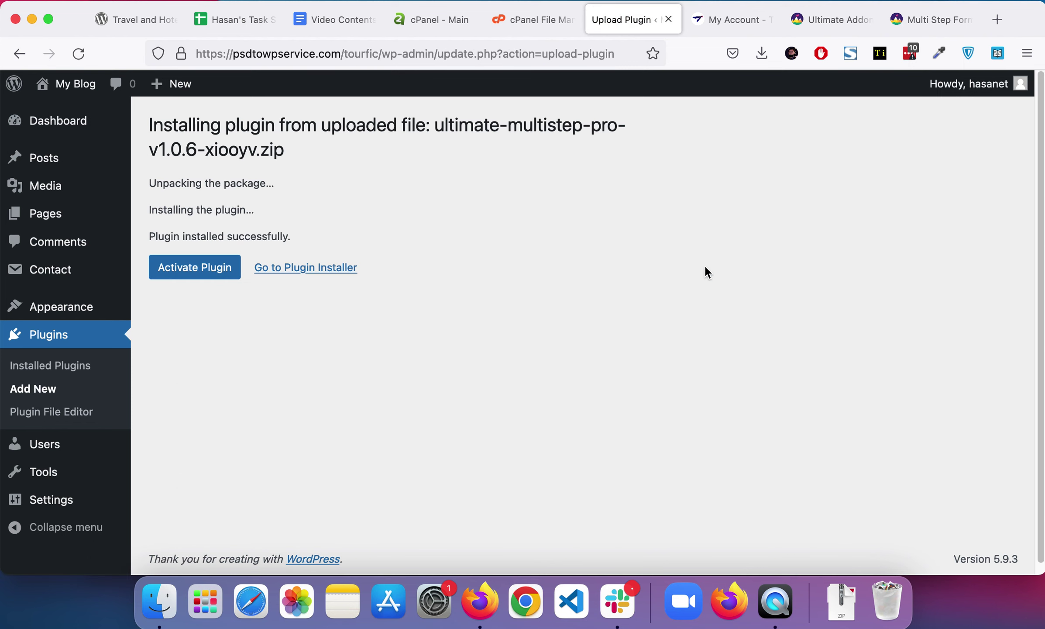
{"action": "left_click", "coordinate": [221, 278]}
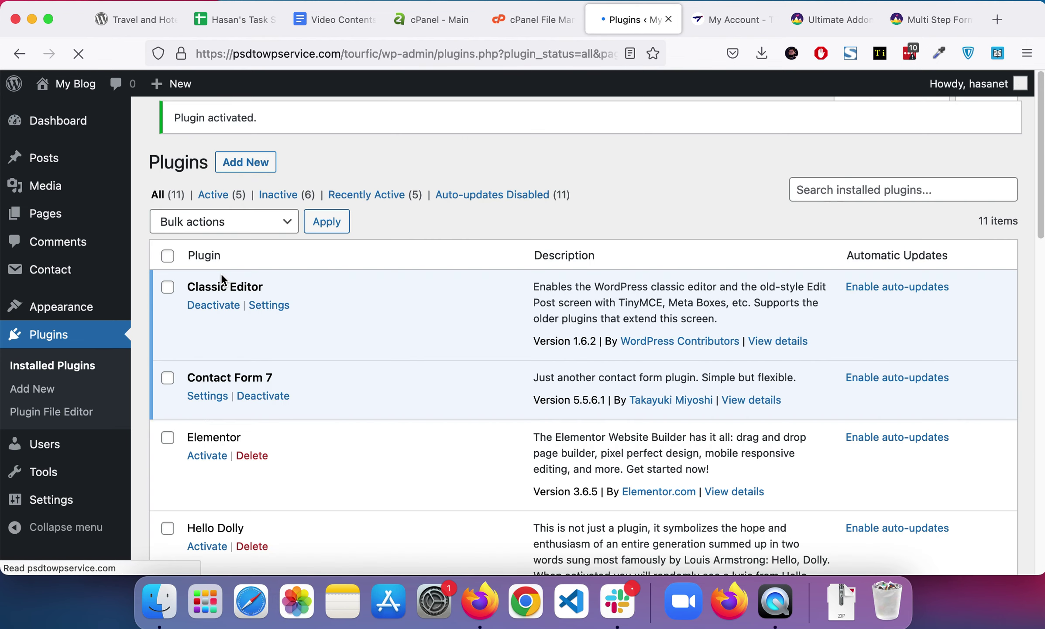
{"action": "mouse_move", "coordinate": [51, 270]}
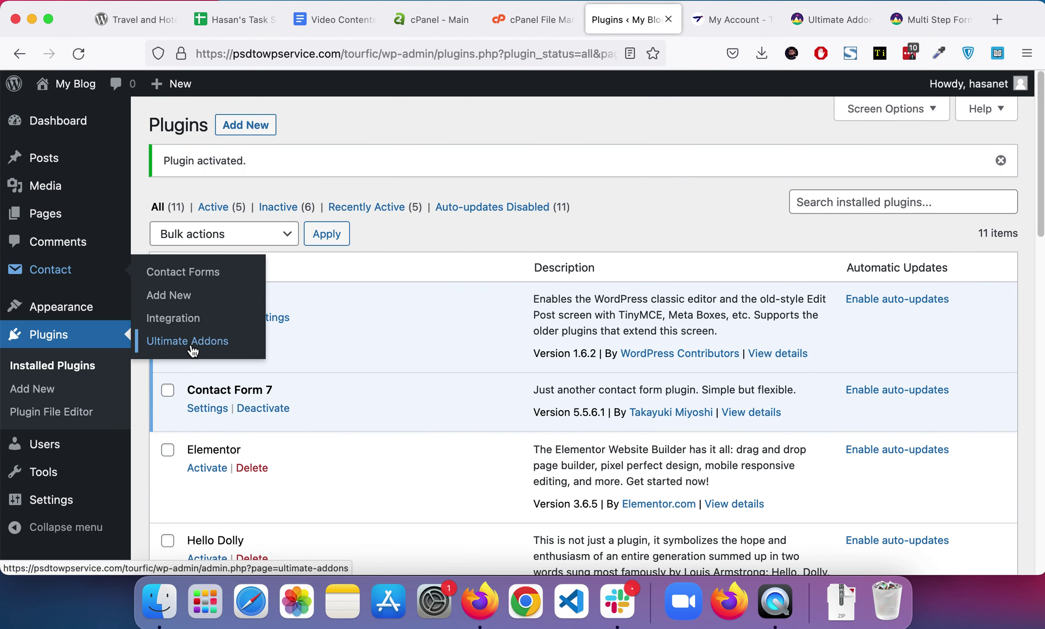
{"action": "left_click", "coordinate": [189, 347]}
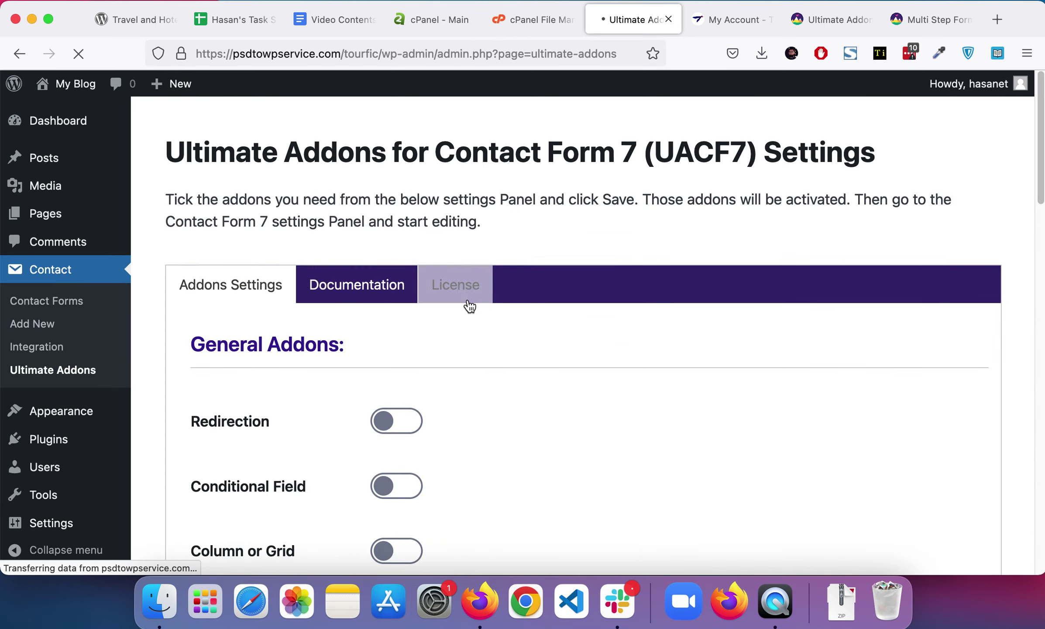
{"action": "scroll", "coordinate": [467, 302], "scroll_direction": "down", "scroll_amount": 5}
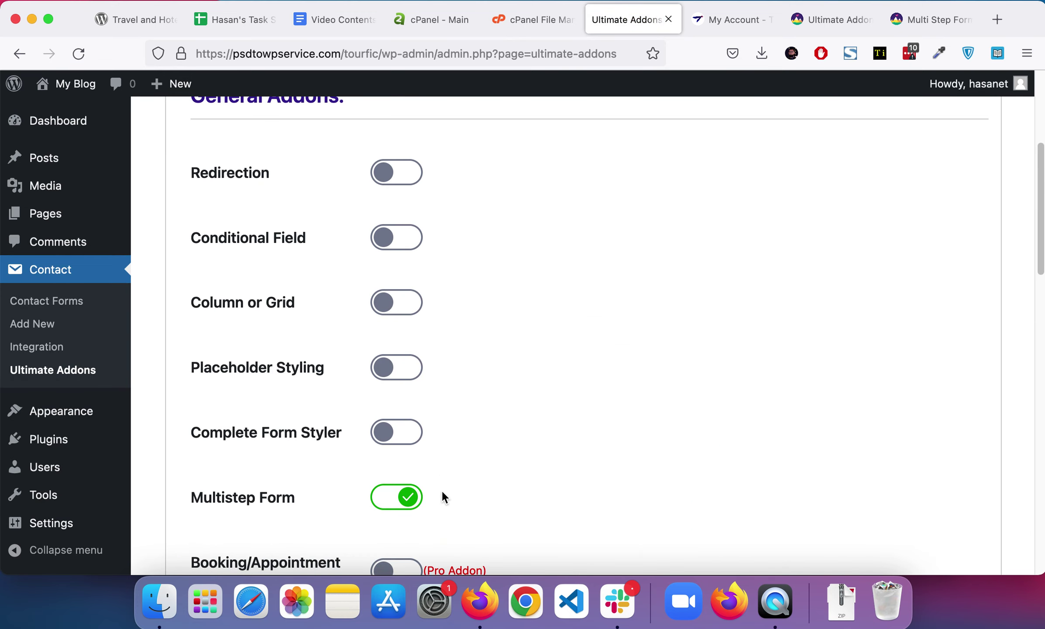
{"action": "scroll", "coordinate": [441, 489], "scroll_direction": "down", "scroll_amount": 2}
{"action": "scroll", "coordinate": [408, 397], "scroll_direction": "down", "scroll_amount": 10}
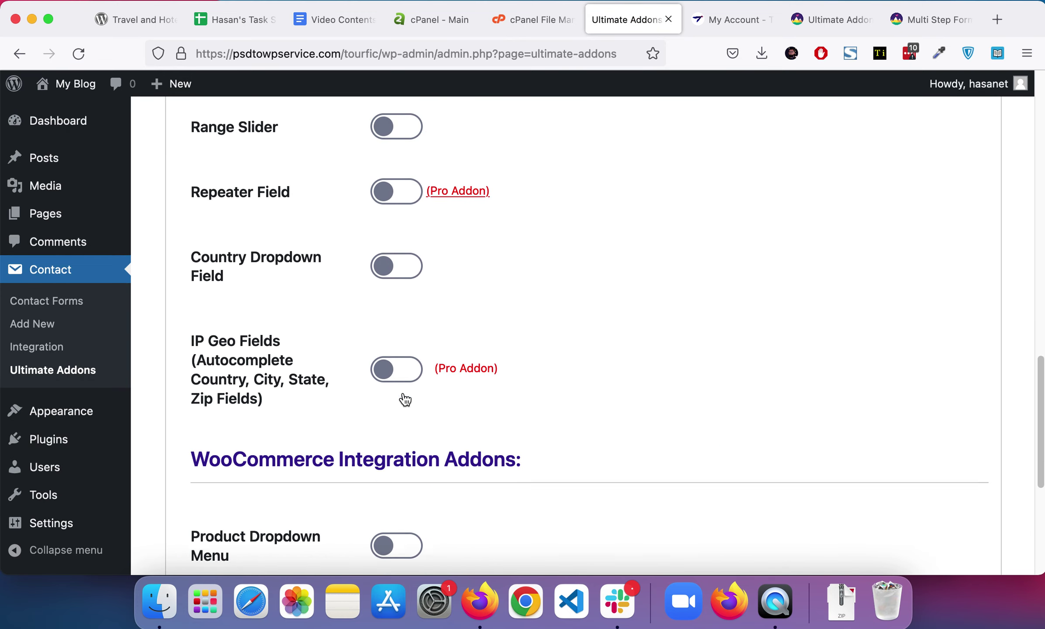
{"action": "scroll", "coordinate": [407, 396], "scroll_direction": "up", "scroll_amount": 5}
- Start a blank new contact form via Contact > Add New
{"action": "left_click", "coordinate": [24, 328]}
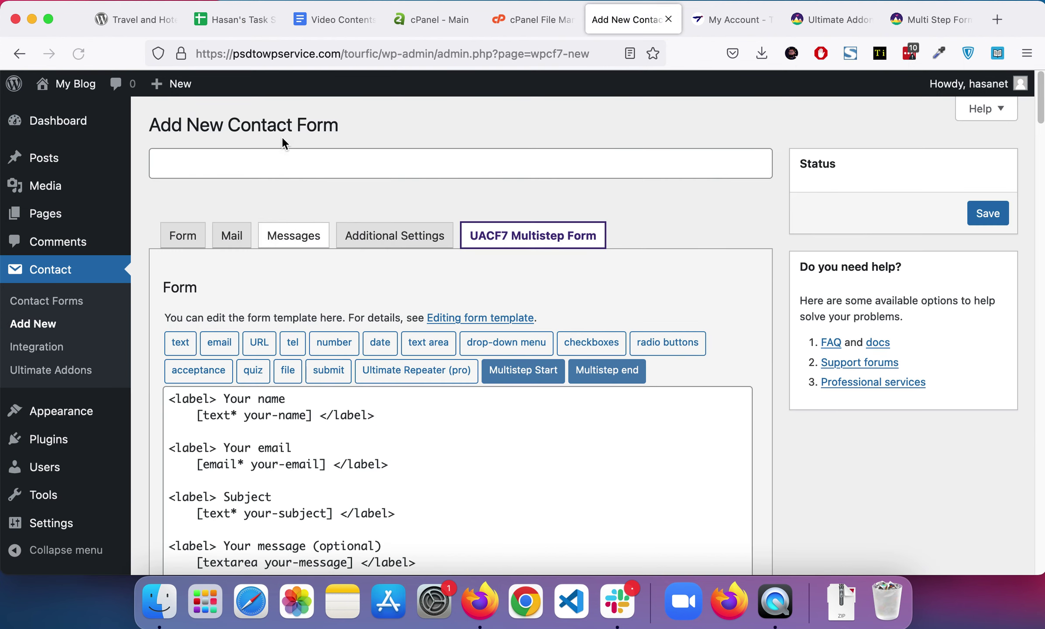
{"action": "type", "text": "Multistep Form"}
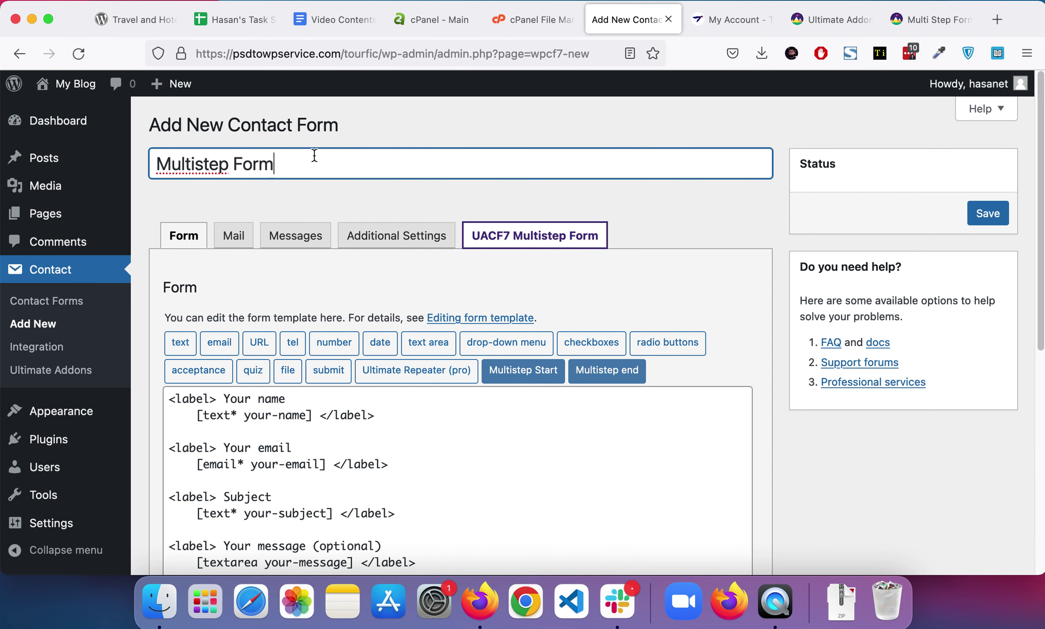
{"action": "scroll", "coordinate": [172, 315], "scroll_direction": "down", "scroll_amount": 2}
- Wrap the name and email fields in a 'First Step' start tag and a step end tag
{"action": "left_click", "coordinate": [171, 319]}
{"action": "key", "text": "Return"}
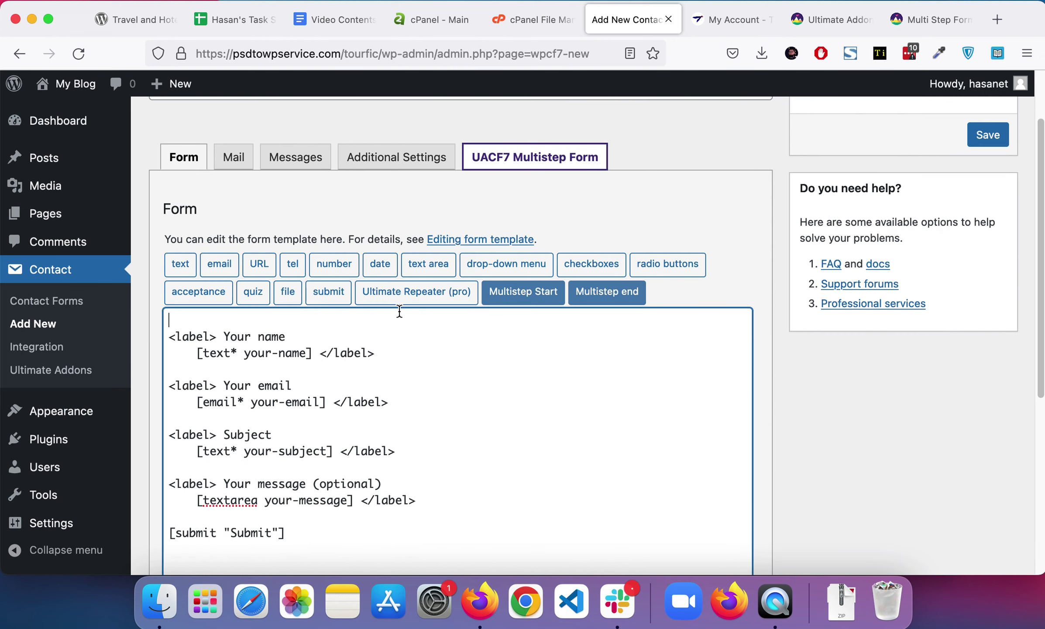
{"action": "left_click", "coordinate": [522, 292]}
{"action": "left_click", "coordinate": [451, 185]}
{"action": "type", "text": "First Step"}
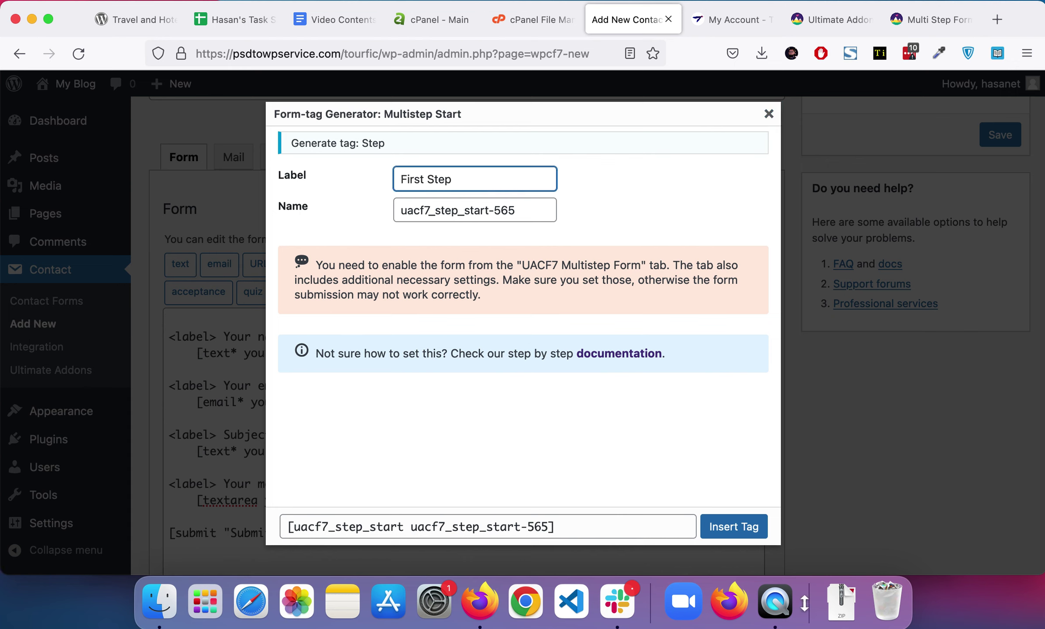
{"action": "left_click", "coordinate": [740, 527]}
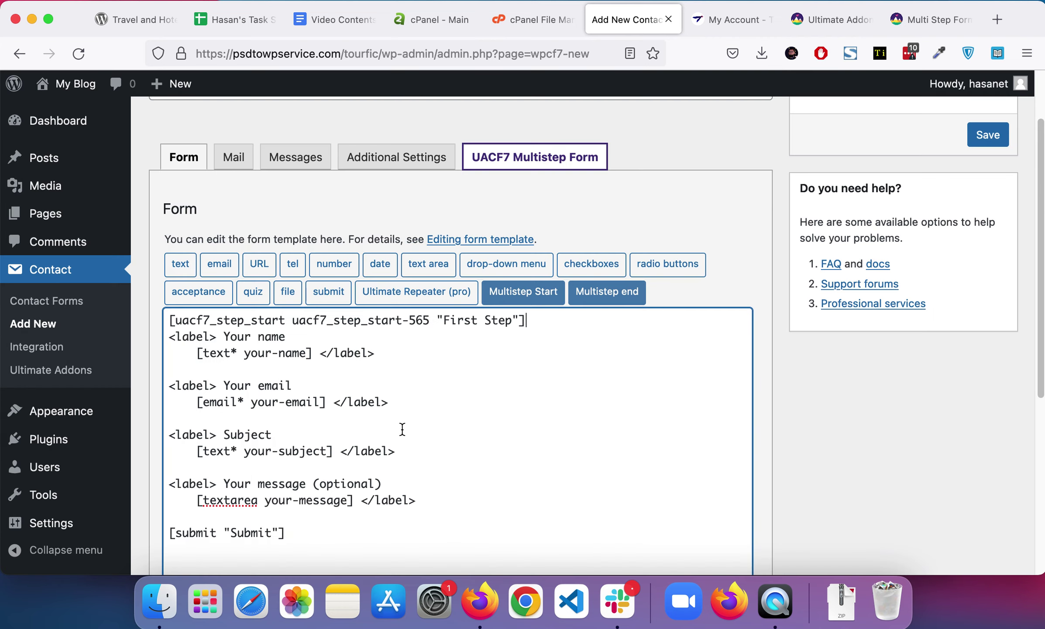
{"action": "left_click", "coordinate": [607, 292]}
{"action": "left_click", "coordinate": [740, 527]}
{"action": "key", "text": "Return"}
- Wrap subject, message and submit in a uniquely named 'Second Step' start tag and a pasted end tag
{"action": "left_click", "coordinate": [490, 292]}
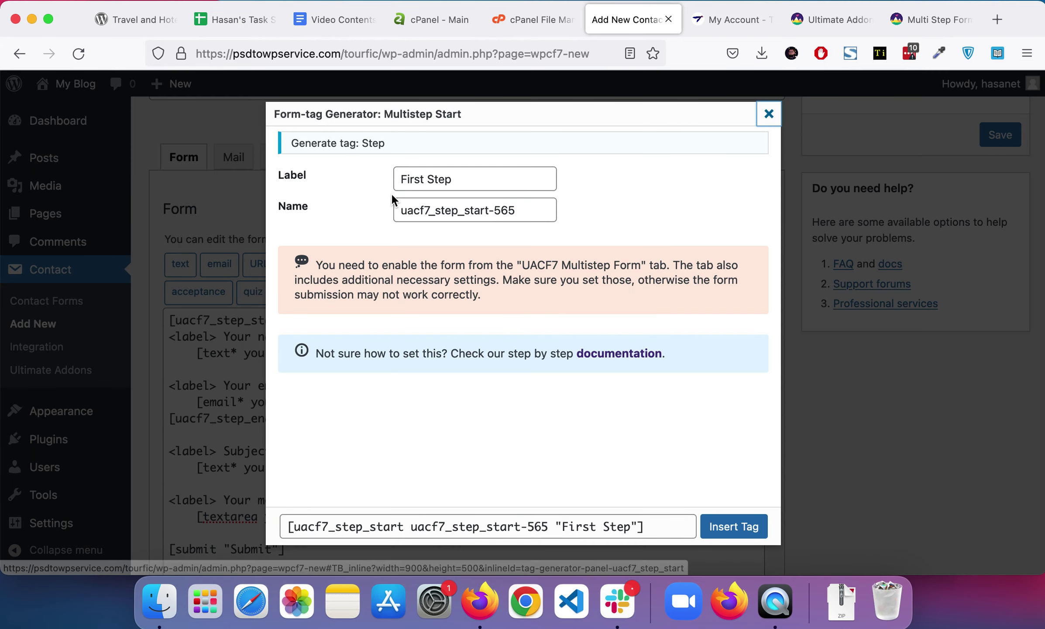
{"action": "triple_click", "coordinate": [470, 186]}
{"action": "type", "text": "S"}
{"action": "type", "text": "Step"}
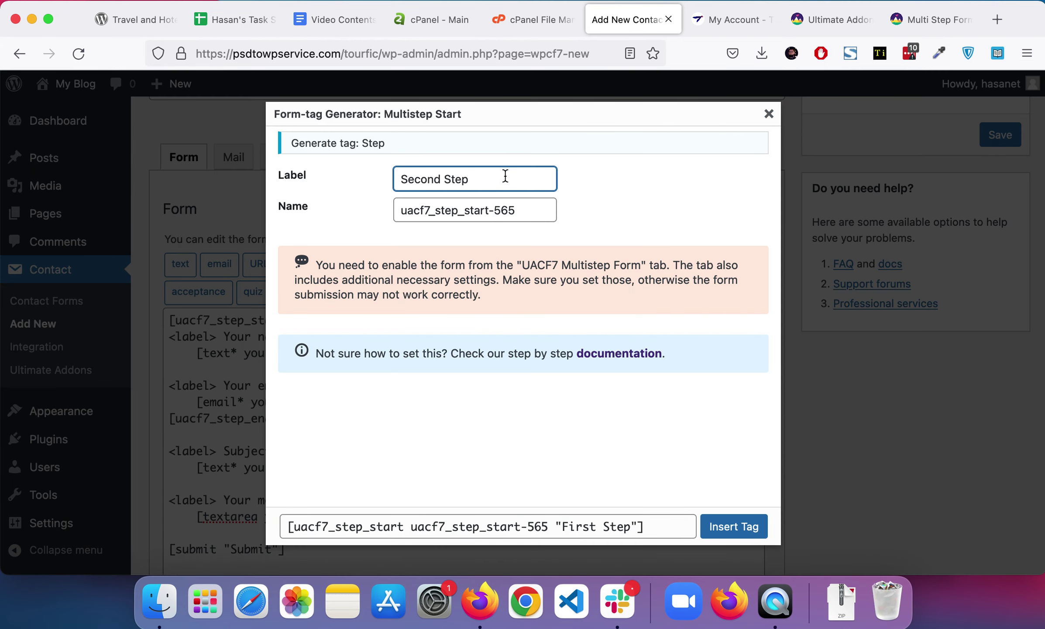
{"action": "left_click", "coordinate": [530, 216]}
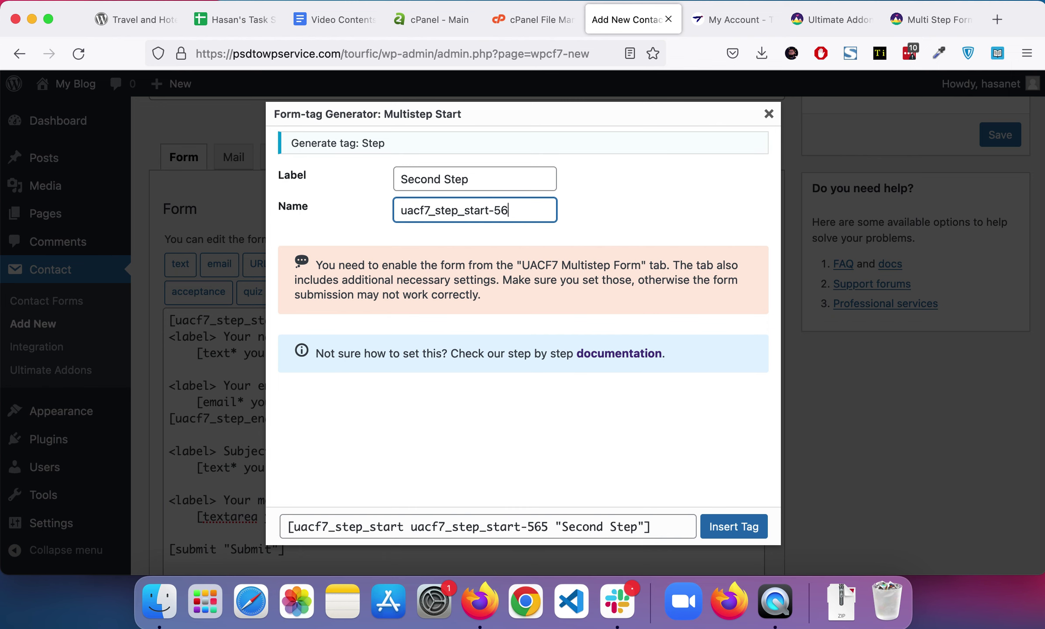
{"action": "type", "text": "6"}
{"action": "left_click", "coordinate": [716, 526]}
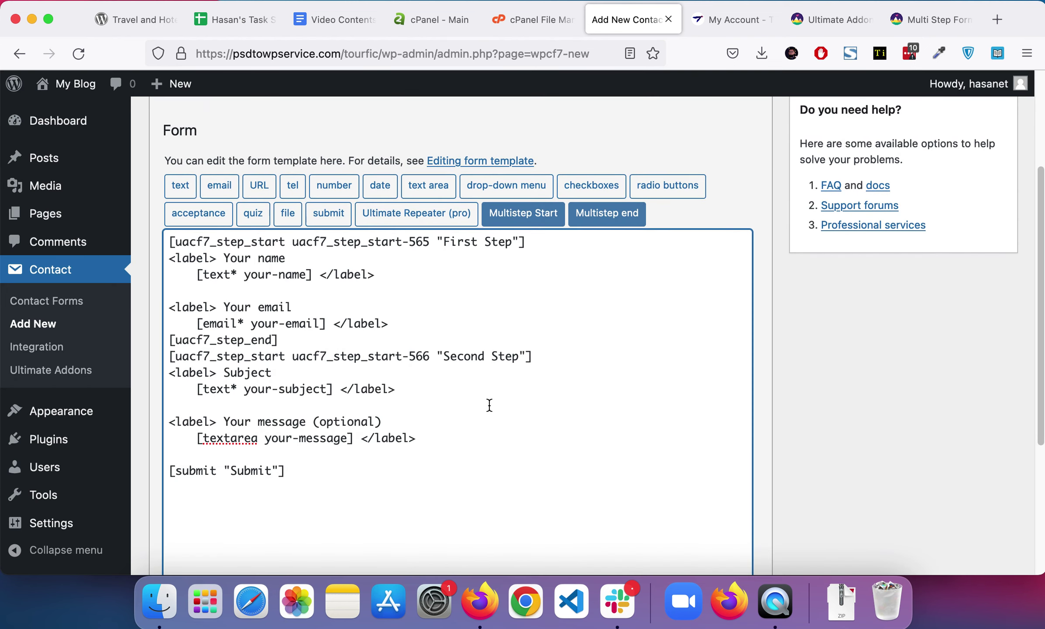
{"action": "left_click_drag", "start_coordinate": [284, 340], "coordinate": [139, 340]}
{"action": "key", "text": "ctrl+c"}
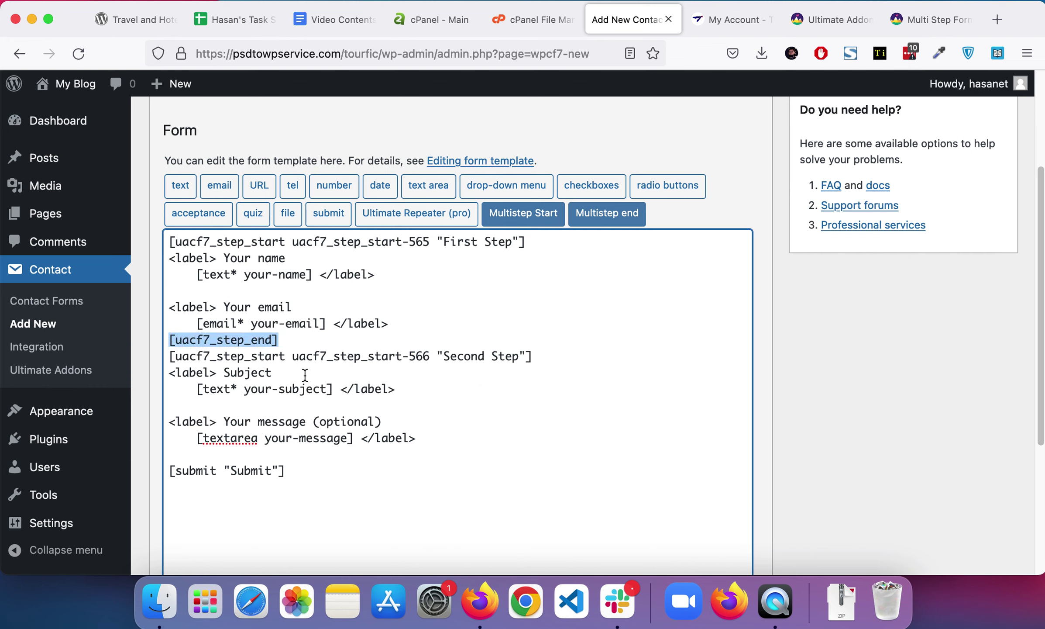
{"action": "left_click", "coordinate": [306, 482]}
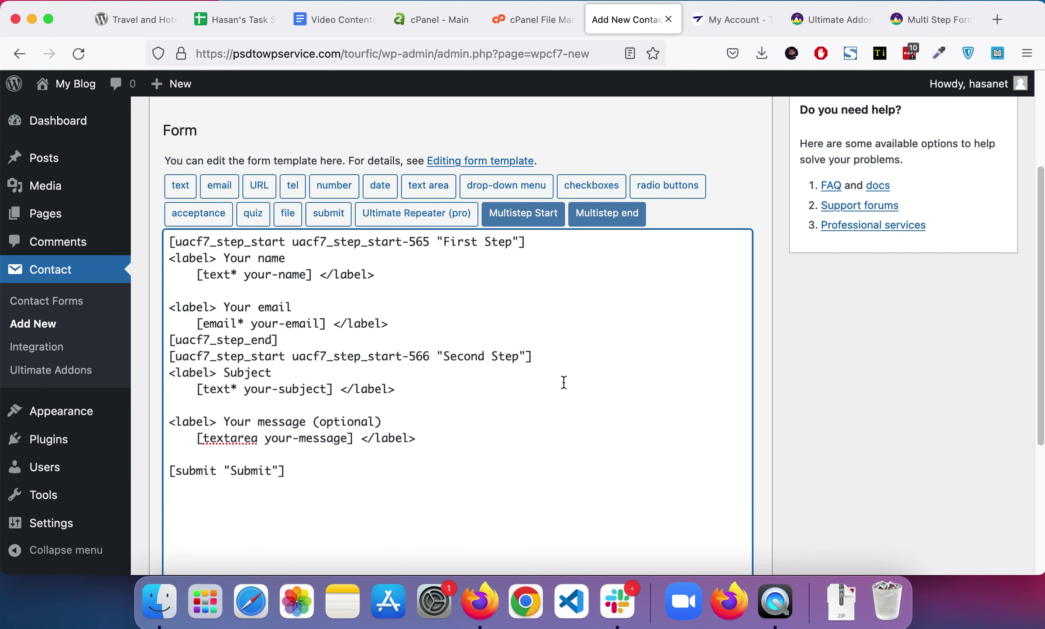
{"action": "key", "text": "ctrl+v"}
{"action": "scroll", "coordinate": [742, 325], "scroll_direction": "up", "scroll_amount": 4}
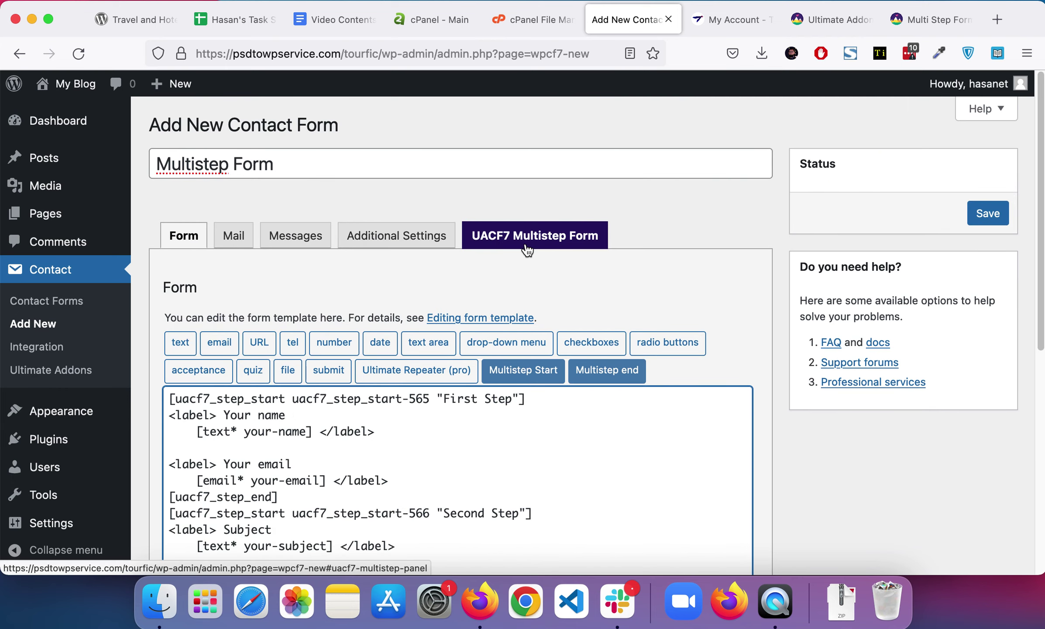
- Tick Yes under Is It Multistep Form? in the UACF7 Multistep tab and save the form
{"action": "left_click", "coordinate": [555, 243]}
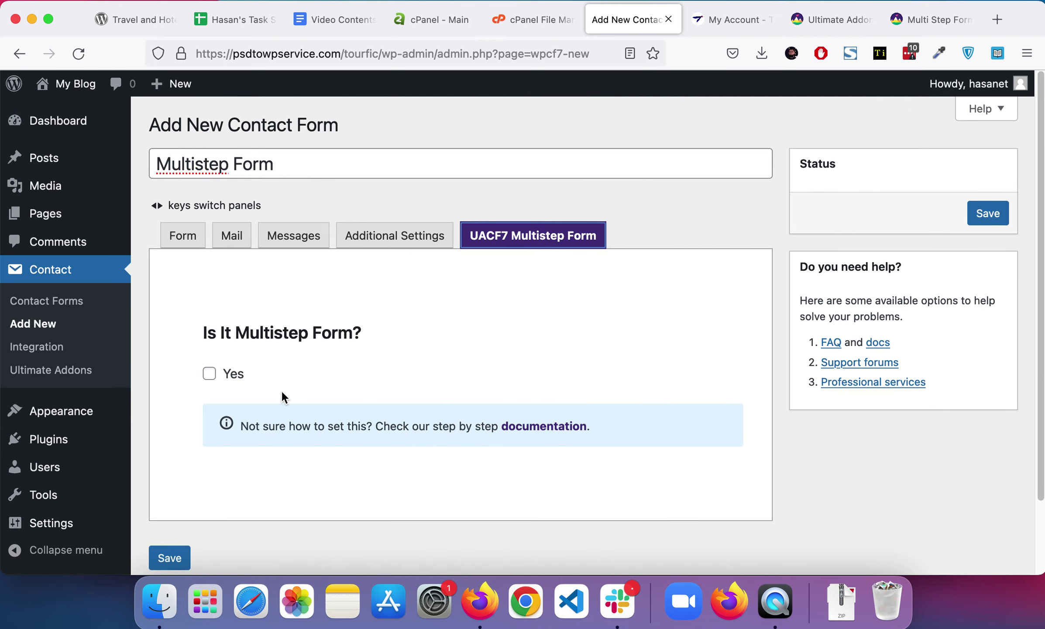
{"action": "left_click", "coordinate": [210, 373]}
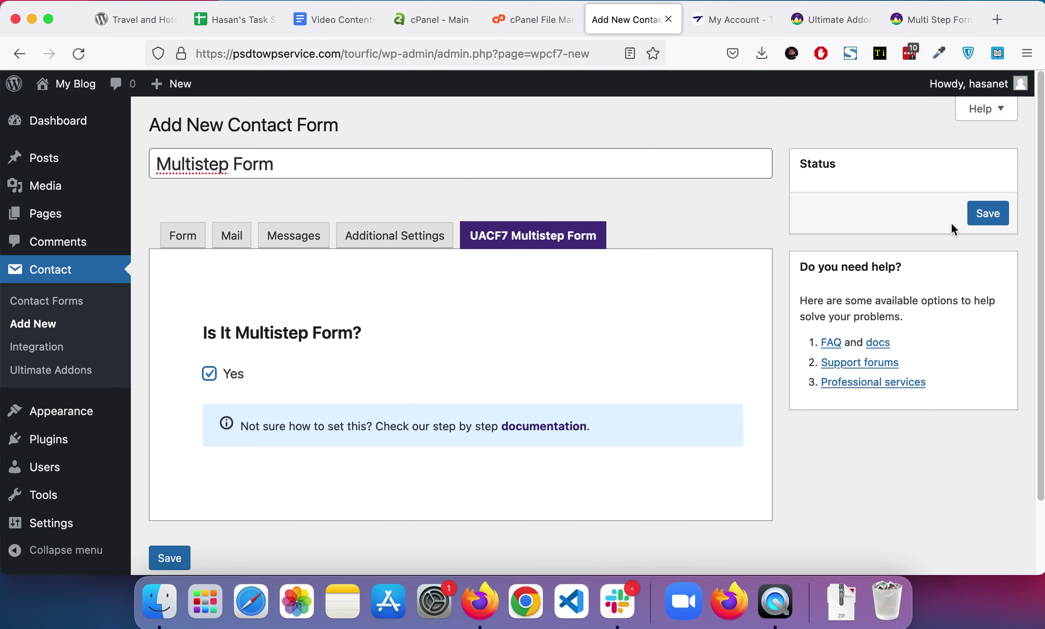
{"action": "left_click", "coordinate": [981, 215]}
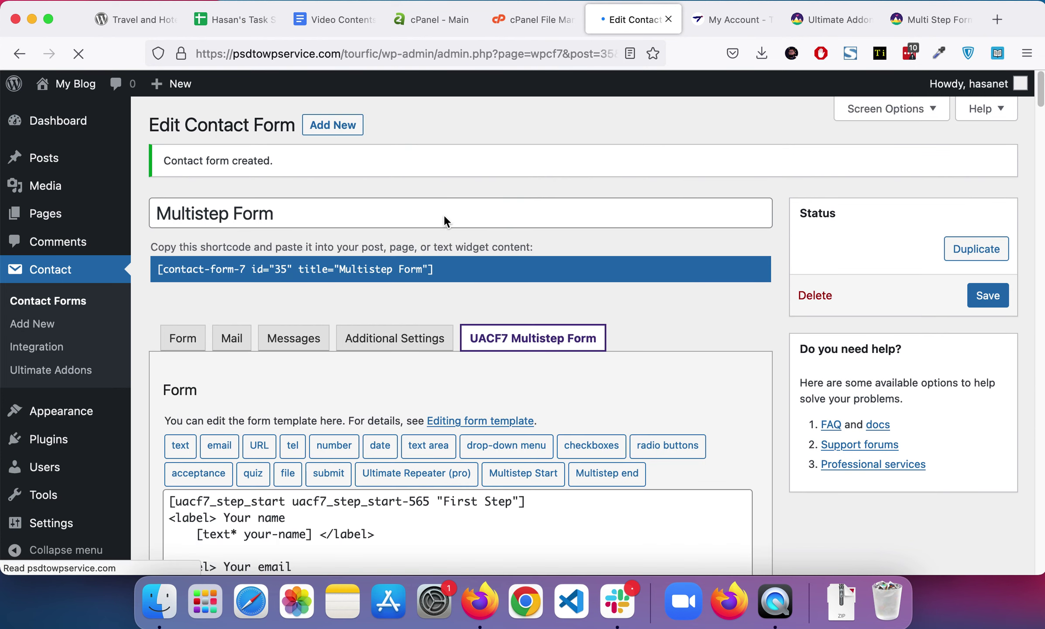
{"action": "scroll", "coordinate": [309, 276], "scroll_direction": "down", "scroll_amount": 1}
{"action": "scroll", "coordinate": [307, 278], "scroll_direction": "down", "scroll_amount": 5}
{"action": "scroll", "coordinate": [308, 280], "scroll_direction": "down", "scroll_amount": 2}
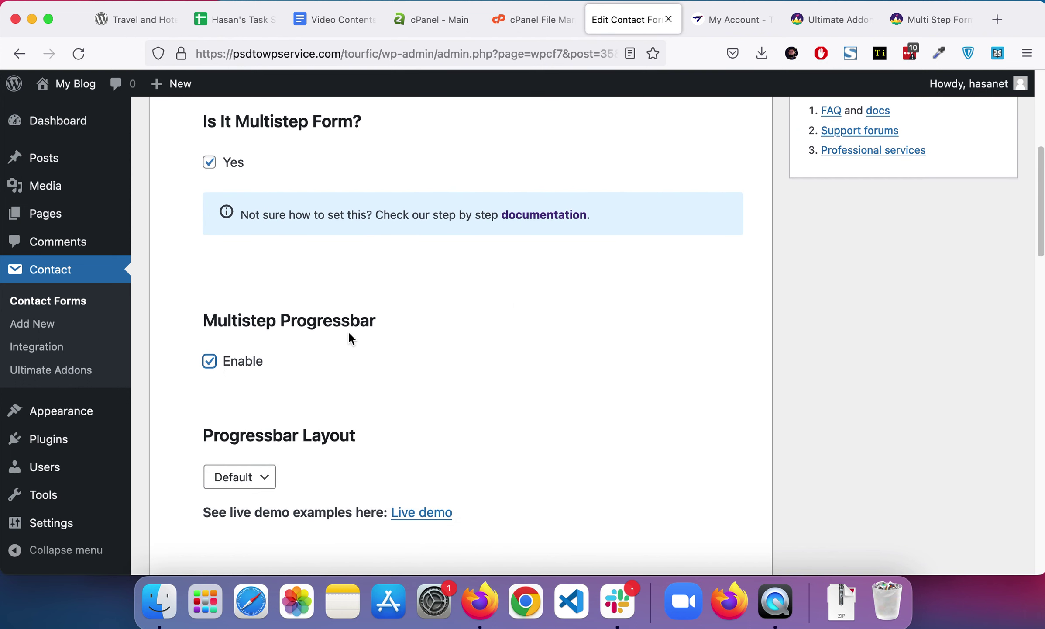
{"action": "scroll", "coordinate": [347, 330], "scroll_direction": "down", "scroll_amount": 2}
{"action": "scroll", "coordinate": [348, 334], "scroll_direction": "down", "scroll_amount": 2}
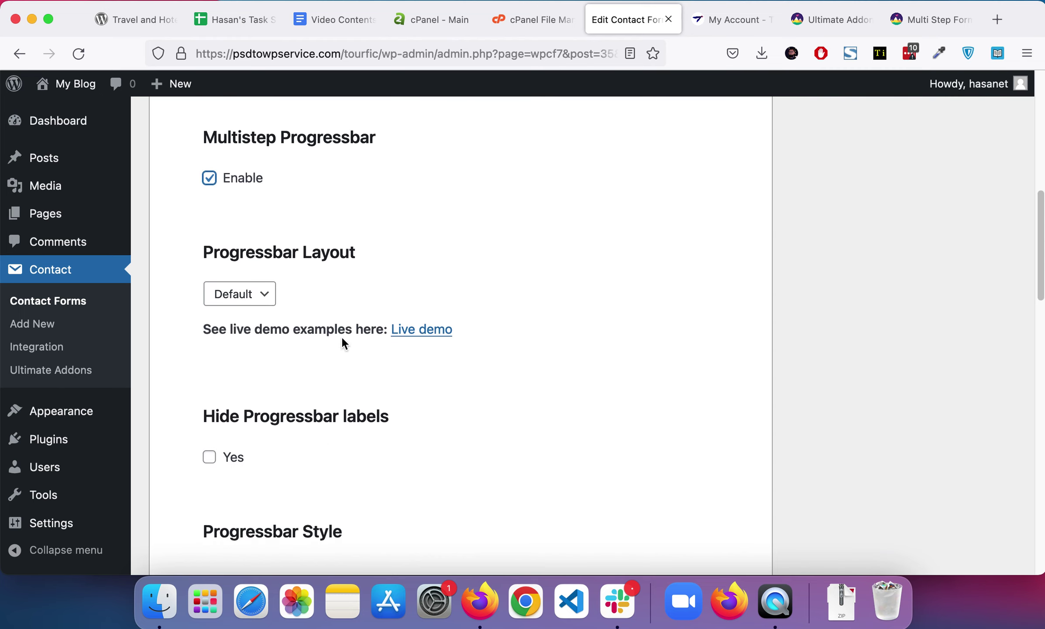
- Keep the Default progress bar layout, re-save the form settings and start a new page
{"action": "left_click", "coordinate": [237, 295]}
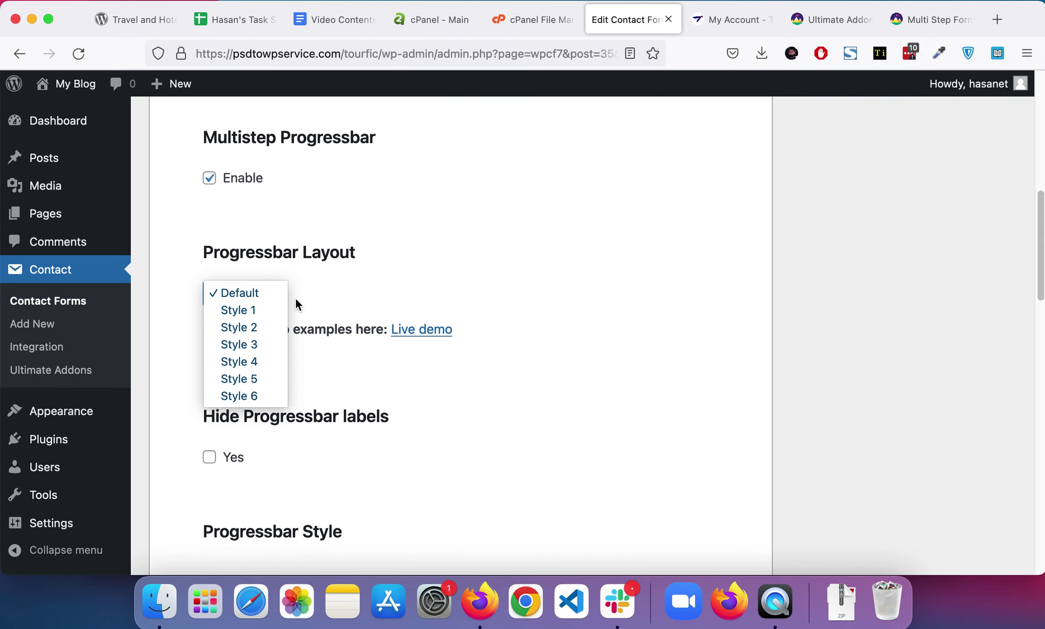
{"action": "left_click", "coordinate": [424, 260]}
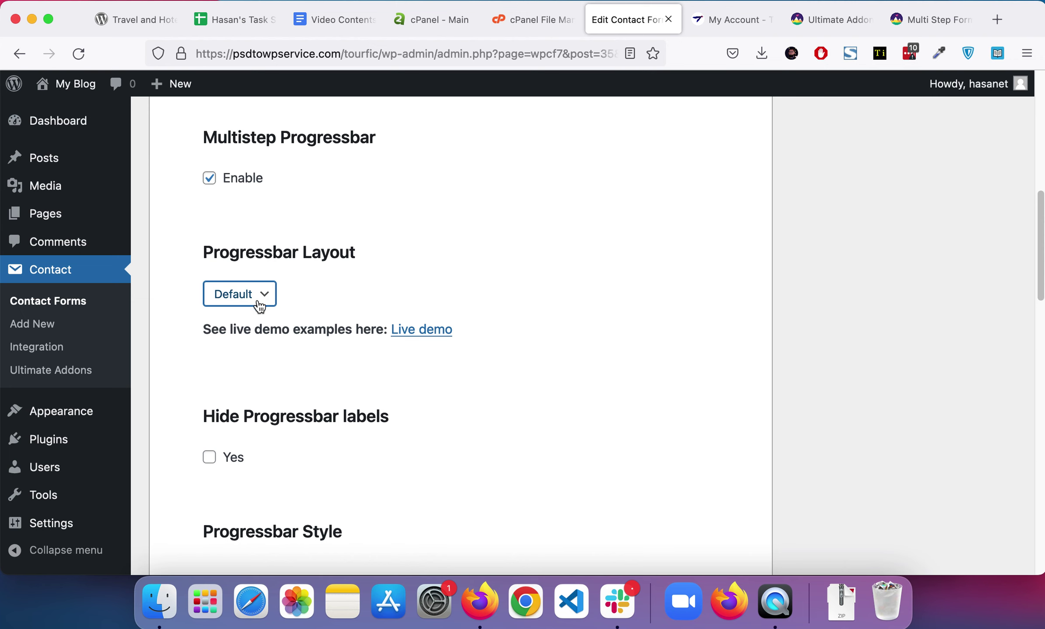
{"action": "scroll", "coordinate": [397, 308], "scroll_direction": "down", "scroll_amount": 1}
{"action": "scroll", "coordinate": [397, 308], "scroll_direction": "down", "scroll_amount": 2}
{"action": "scroll", "coordinate": [398, 307], "scroll_direction": "down", "scroll_amount": 4}
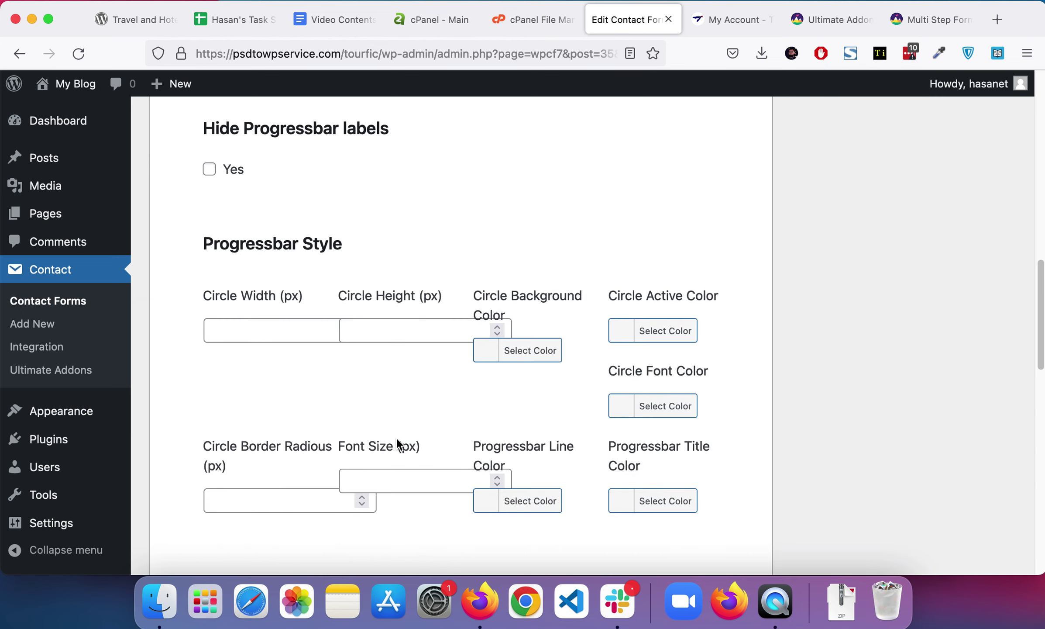
{"action": "scroll", "coordinate": [591, 384], "scroll_direction": "down", "scroll_amount": 2}
{"action": "scroll", "coordinate": [589, 382], "scroll_direction": "down", "scroll_amount": 1}
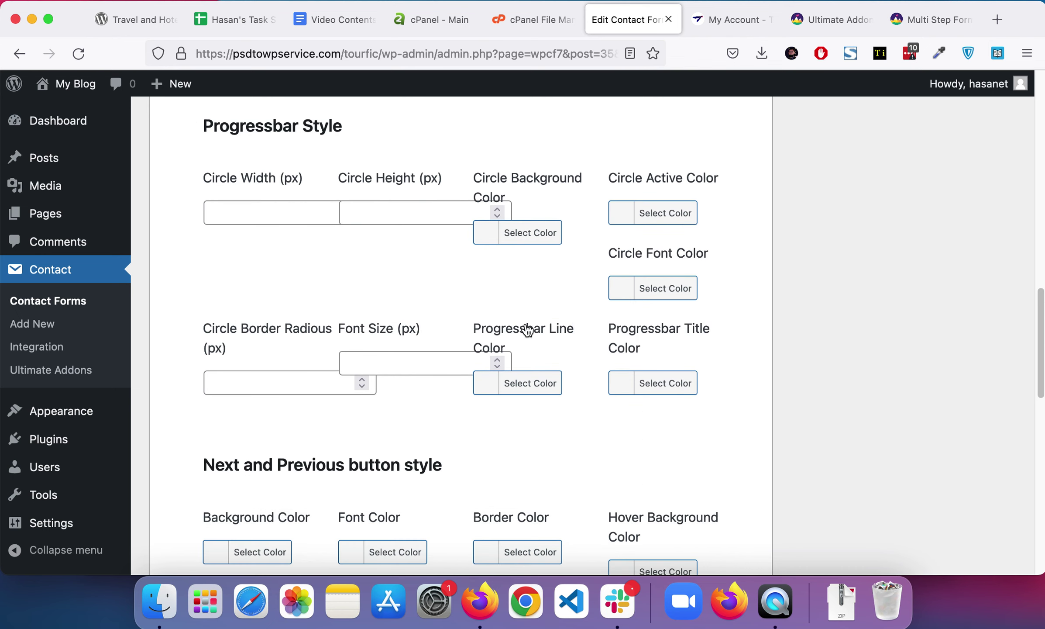
{"action": "scroll", "coordinate": [577, 326], "scroll_direction": "down", "scroll_amount": 1}
{"action": "scroll", "coordinate": [576, 326], "scroll_direction": "down", "scroll_amount": 2}
{"action": "scroll", "coordinate": [577, 325], "scroll_direction": "down", "scroll_amount": 6}
{"action": "scroll", "coordinate": [578, 324], "scroll_direction": "down", "scroll_amount": 4}
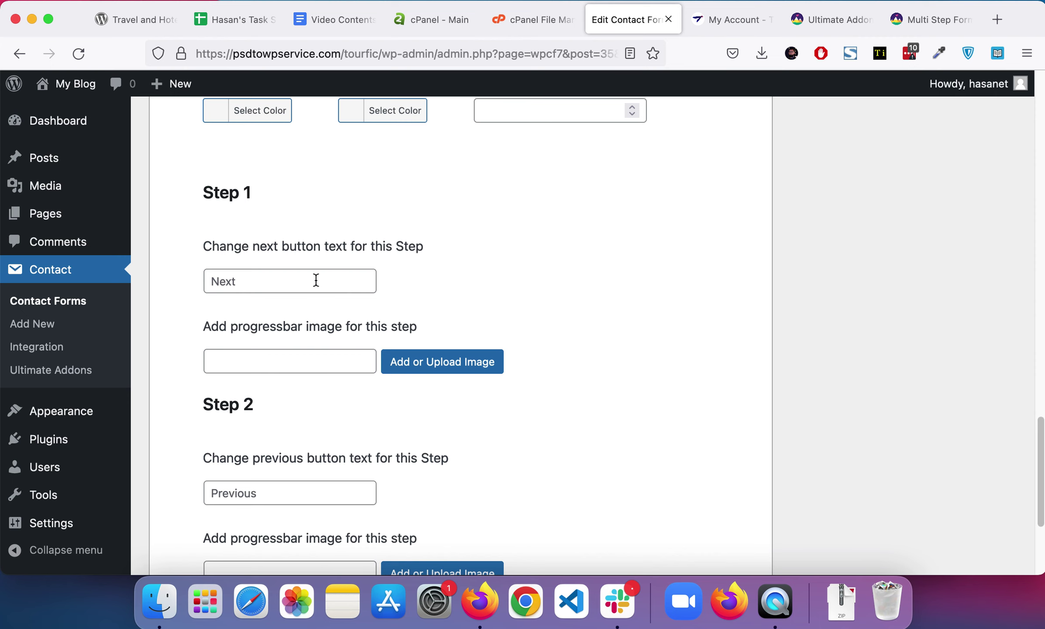
{"action": "scroll", "coordinate": [300, 286], "scroll_direction": "down", "scroll_amount": 2}
{"action": "scroll", "coordinate": [300, 294], "scroll_direction": "down", "scroll_amount": 2}
{"action": "scroll", "coordinate": [291, 504], "scroll_direction": "down", "scroll_amount": 1}
{"action": "left_click", "coordinate": [169, 546]}
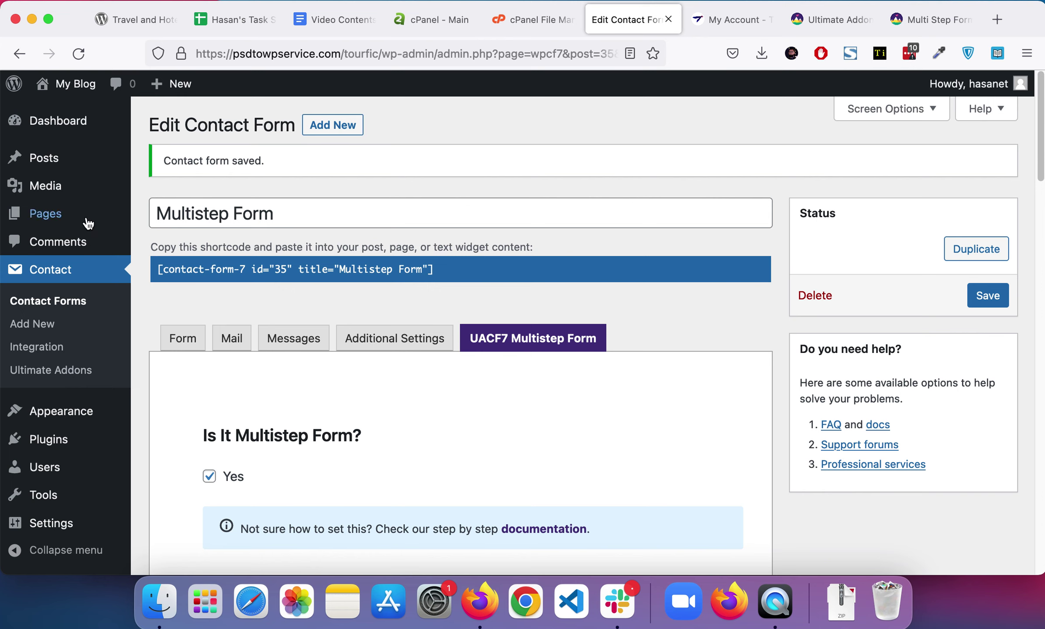
{"action": "mouse_move", "coordinate": [46, 214]}
{"action": "left_click", "coordinate": [159, 238], "text": "super"}
- Copy the form's title into the new page as its title 'Multistep Form', then copy the form's shortcode
{"action": "left_click", "coordinate": [338, 213]}
{"action": "key", "text": "super+a"}
{"action": "key", "text": "super+c"}
{"action": "left_click", "coordinate": [688, 17]}
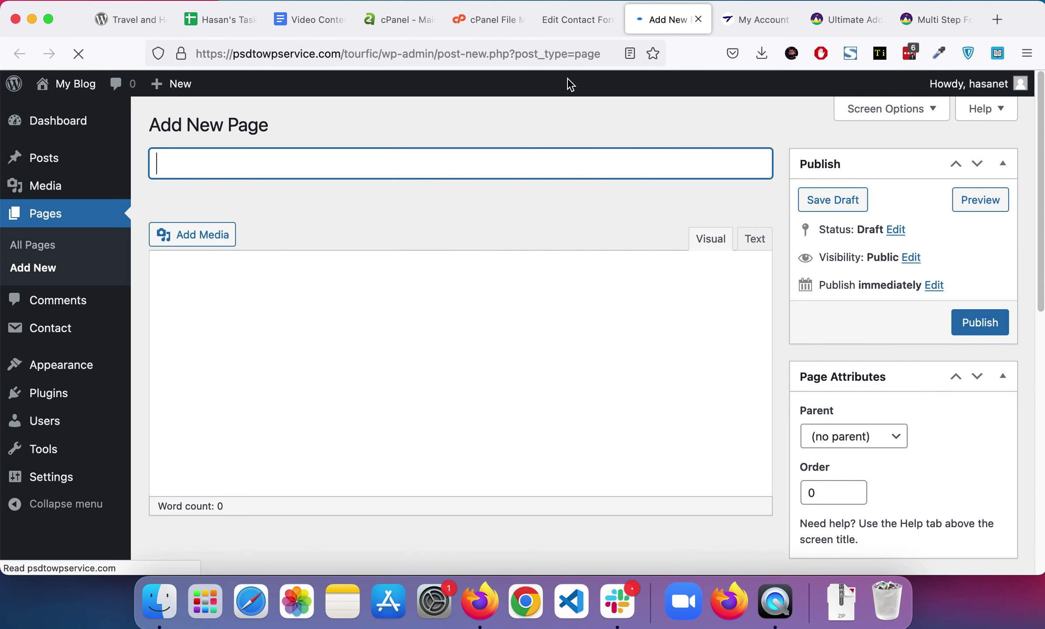
{"action": "key", "text": "super+v"}
{"action": "left_click", "coordinate": [572, 20]}
{"action": "left_click", "coordinate": [465, 279]}
- Paste the contact-form-7 shortcode into the page body, publish the page and view it live
{"action": "left_click", "coordinate": [658, 19]}
{"action": "left_click", "coordinate": [605, 304]}
{"action": "type", "text": "[contact-form-7 id=\"35\" title=\"Multistep Form\"]"}
{"action": "left_click", "coordinate": [972, 322]}
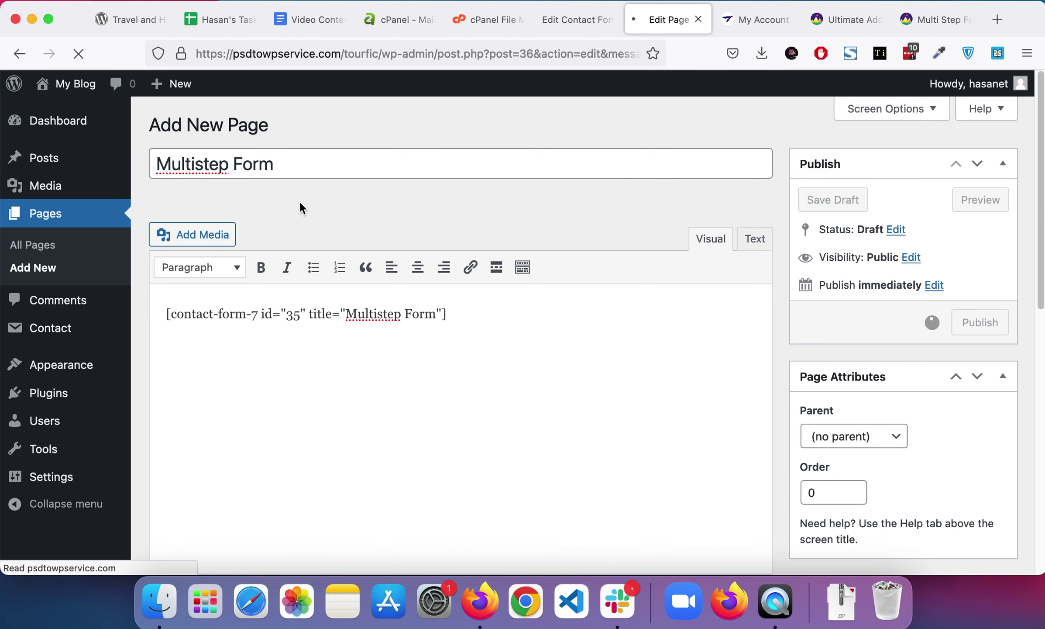
{"action": "left_click", "coordinate": [328, 245]}
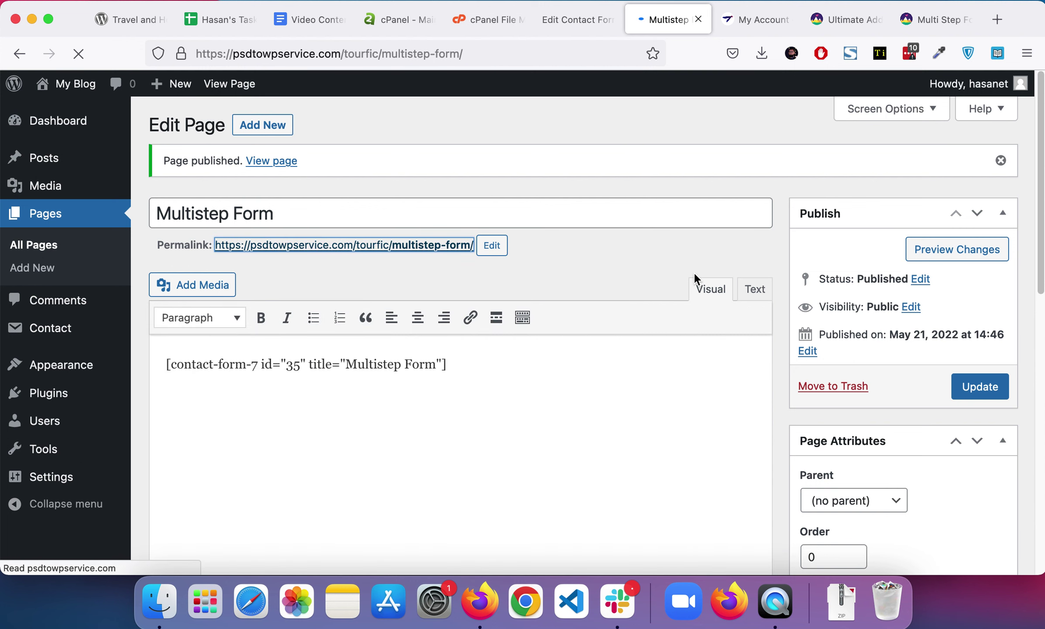
{"action": "scroll", "coordinate": [689, 279], "scroll_direction": "down", "scroll_amount": 4}
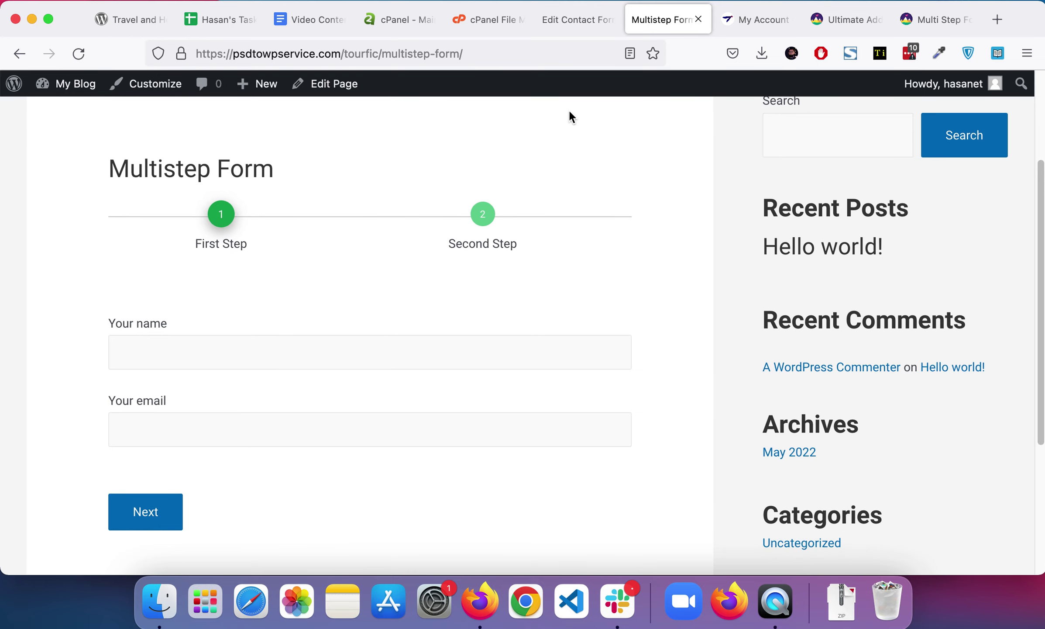
- Set the Progressbar Layout to Style 1, save, and reload the published page to check it
{"action": "left_click", "coordinate": [542, 25]}
{"action": "scroll", "coordinate": [304, 214], "scroll_direction": "down", "scroll_amount": 5}
{"action": "scroll", "coordinate": [303, 220], "scroll_direction": "down", "scroll_amount": 3}
{"action": "scroll", "coordinate": [228, 202], "scroll_direction": "down", "scroll_amount": 3}
{"action": "left_click", "coordinate": [237, 229]}
{"action": "left_click", "coordinate": [238, 245]}
{"action": "scroll", "coordinate": [816, 228], "scroll_direction": "up", "scroll_amount": 6}
{"action": "scroll", "coordinate": [993, 219], "scroll_direction": "up", "scroll_amount": 3}
{"action": "left_click", "coordinate": [990, 219]}
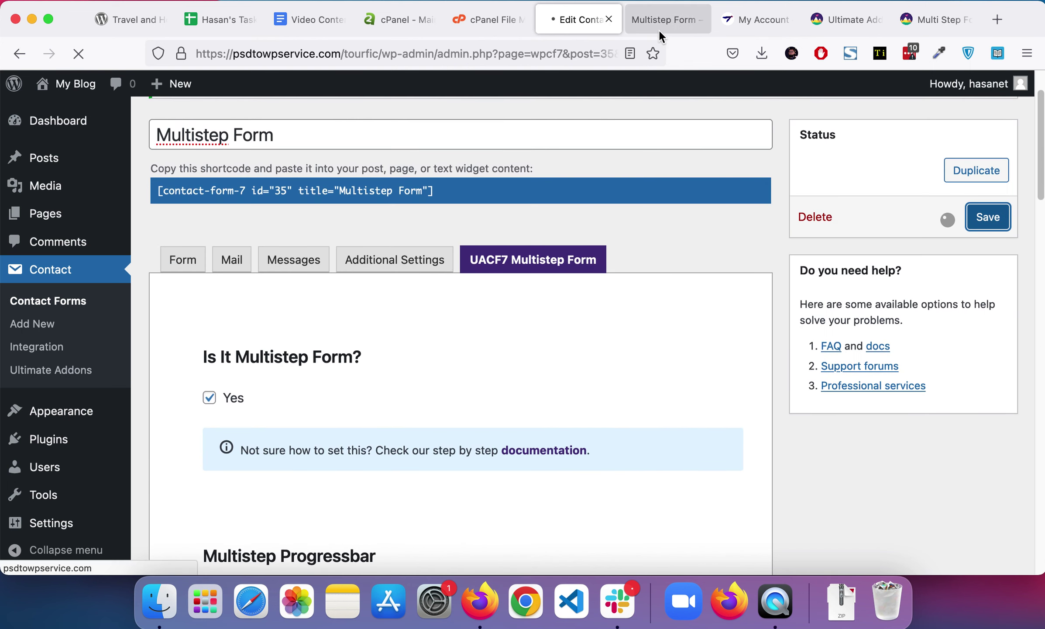
{"action": "left_click", "coordinate": [658, 24]}
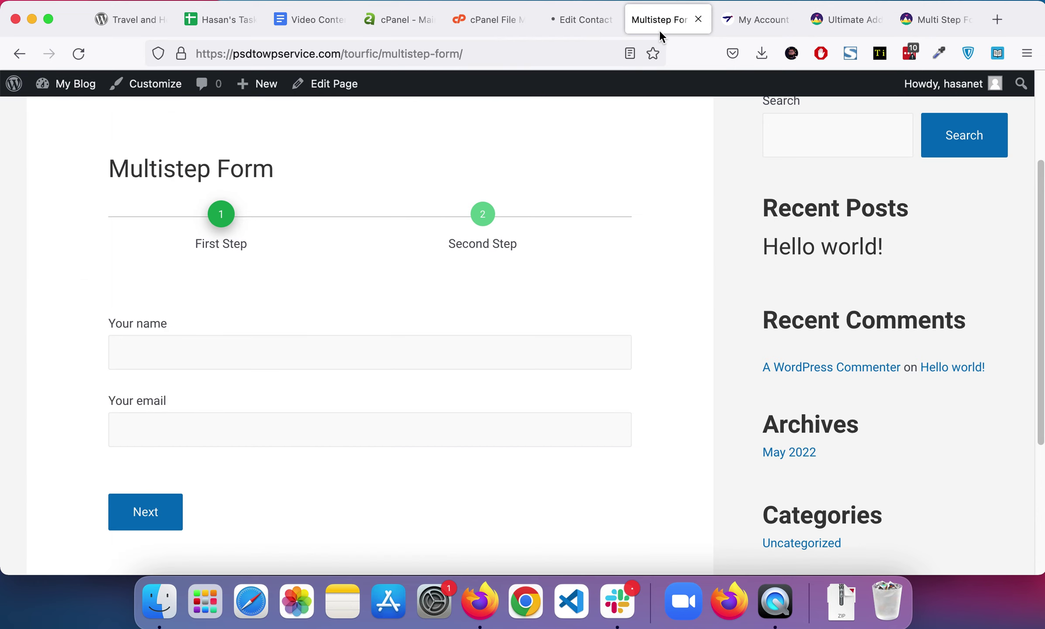
{"action": "left_click", "coordinate": [77, 54]}
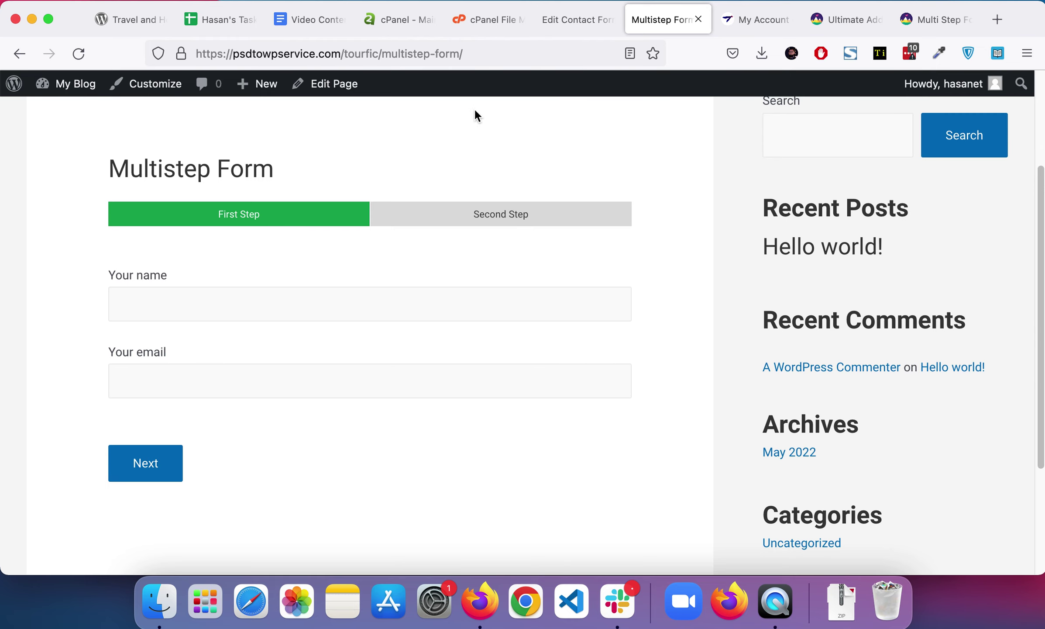
- Switch the Progressbar Layout to Style 2, save, and reload the published page again
{"action": "left_click", "coordinate": [558, 21]}
{"action": "scroll", "coordinate": [433, 224], "scroll_direction": "down", "scroll_amount": 5}
{"action": "scroll", "coordinate": [433, 228], "scroll_direction": "down", "scroll_amount": 5}
{"action": "left_click", "coordinate": [237, 293]}
{"action": "left_click", "coordinate": [381, 329]}
{"action": "scroll", "coordinate": [837, 291], "scroll_direction": "up", "scroll_amount": 5}
{"action": "scroll", "coordinate": [837, 292], "scroll_direction": "up", "scroll_amount": 3}
{"action": "left_click", "coordinate": [985, 164]}
{"action": "left_click", "coordinate": [647, 21]}
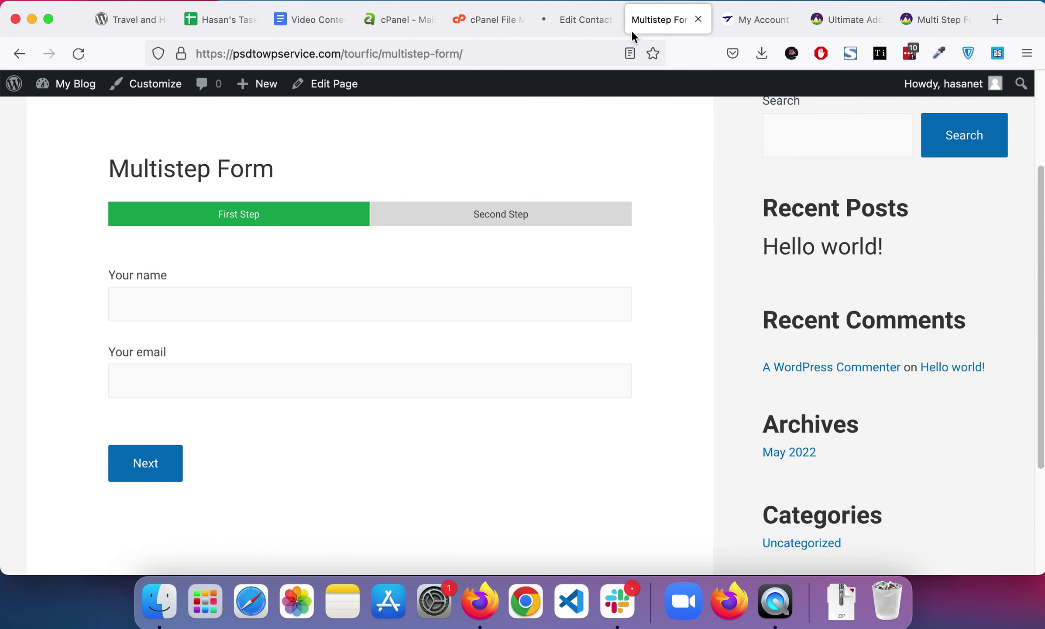
{"action": "left_click", "coordinate": [75, 61]}
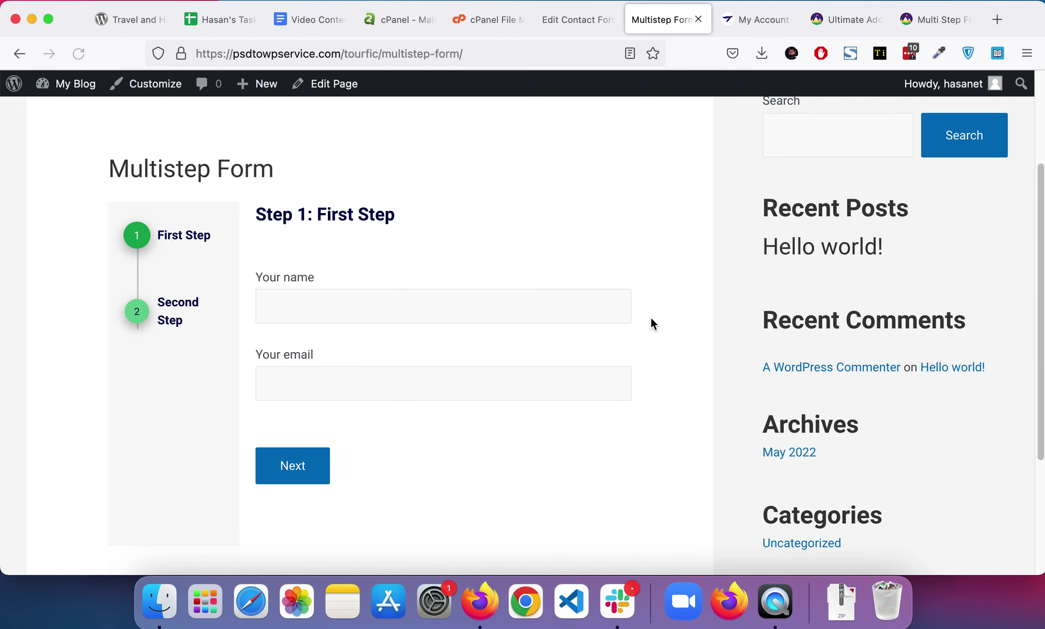
{"action": "left_click", "coordinate": [572, 27]}
{"action": "scroll", "coordinate": [408, 204], "scroll_direction": "down", "scroll_amount": 3}
{"action": "scroll", "coordinate": [388, 229], "scroll_direction": "down", "scroll_amount": 5}
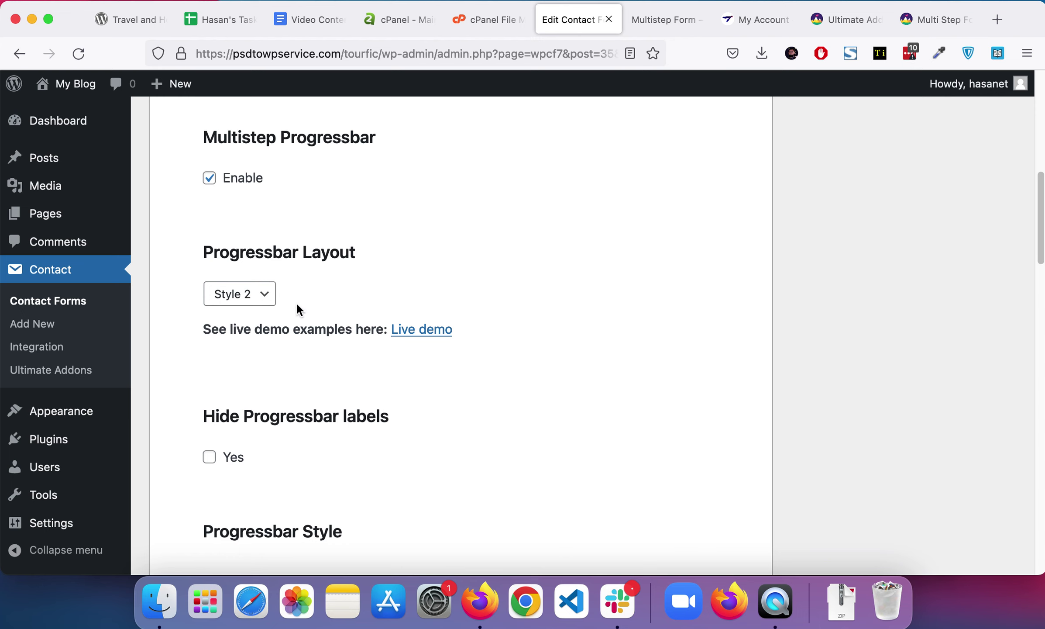
- Set the Progressbar Layout to Style 6, save, and reload the published page to verify it
{"action": "left_click", "coordinate": [235, 303]}
{"action": "left_click", "coordinate": [247, 303]}
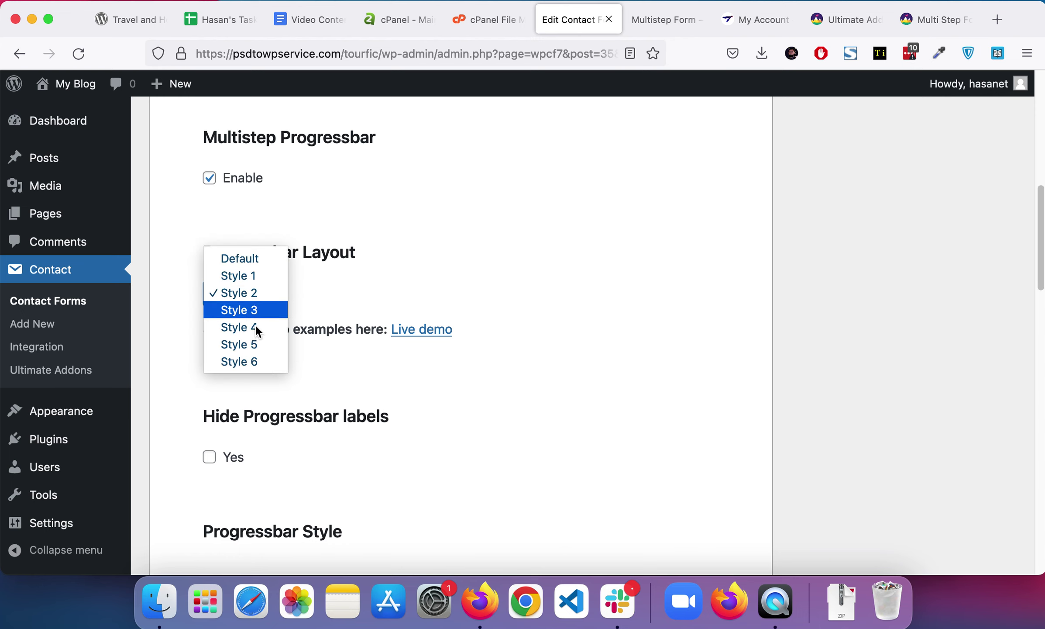
{"action": "left_click", "coordinate": [258, 363]}
{"action": "scroll", "coordinate": [748, 301], "scroll_direction": "up", "scroll_amount": 5}
{"action": "scroll", "coordinate": [910, 277], "scroll_direction": "up", "scroll_amount": 4}
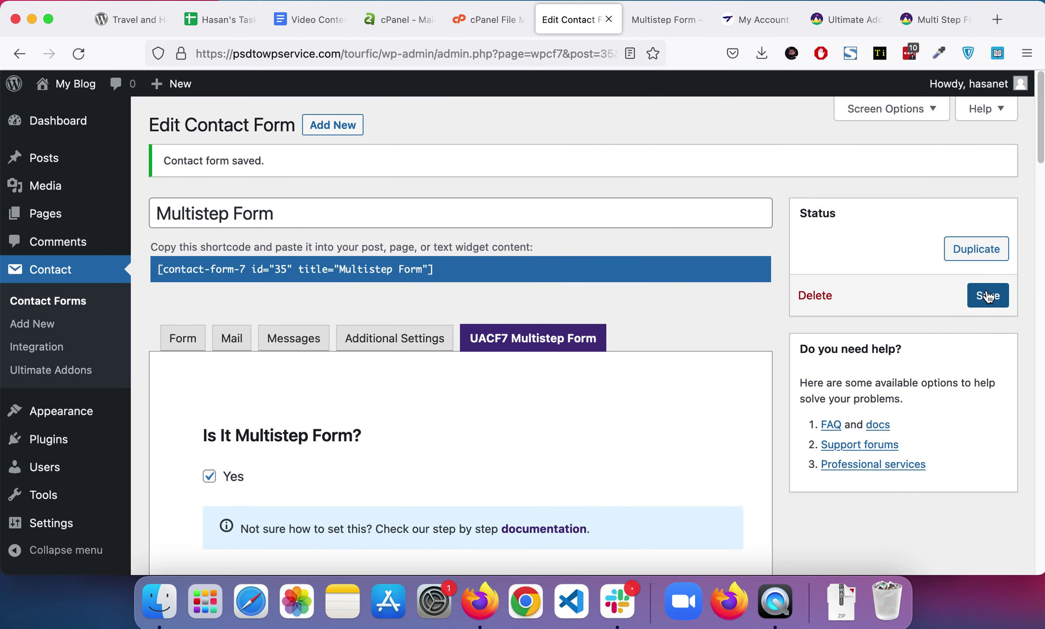
{"action": "left_click", "coordinate": [987, 296]}
{"action": "left_click", "coordinate": [657, 24]}
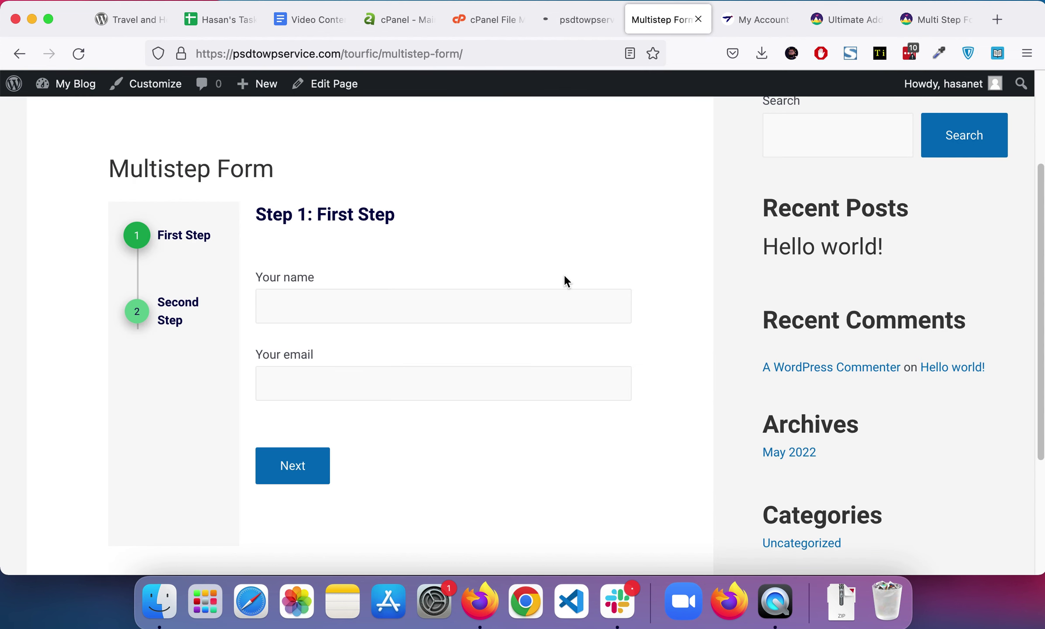
{"action": "left_click", "coordinate": [79, 60]}
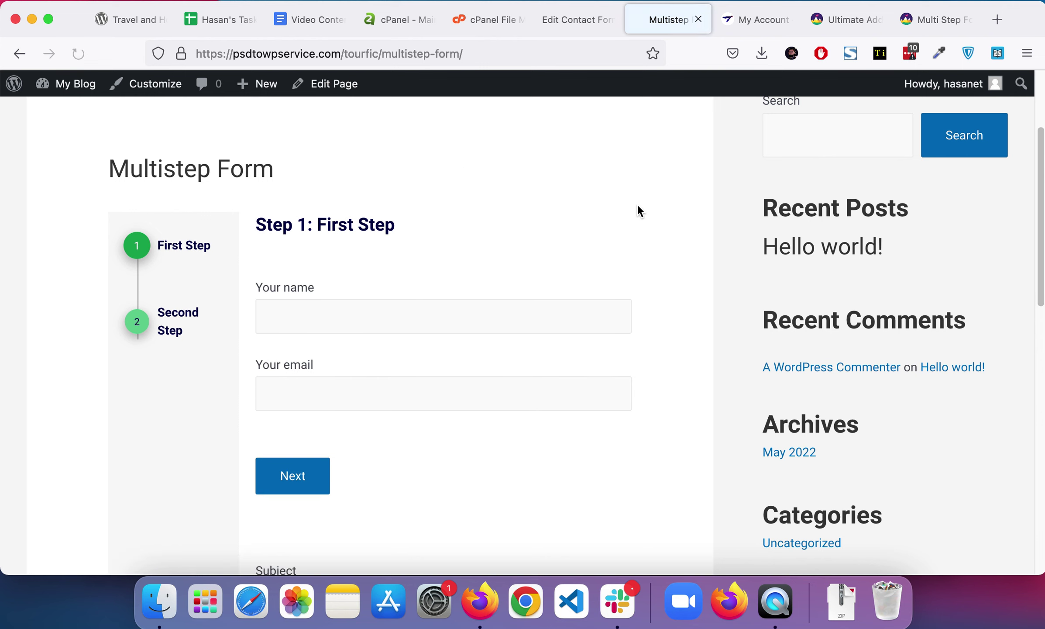
{"action": "scroll", "coordinate": [637, 211], "scroll_direction": "down", "scroll_amount": 5}
{"action": "scroll", "coordinate": [638, 211], "scroll_direction": "up", "scroll_amount": 7}
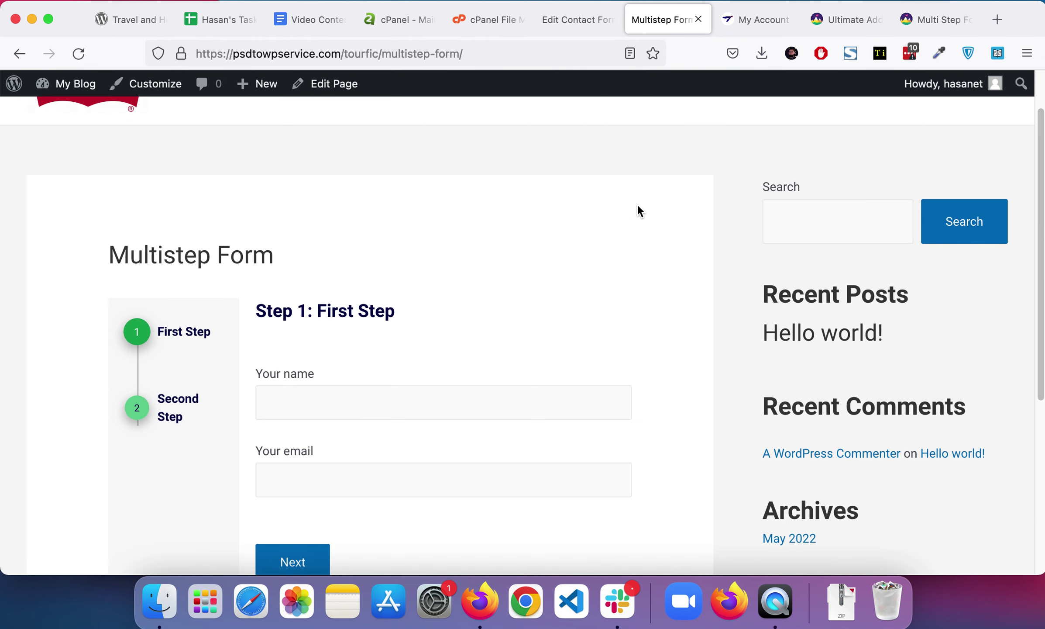
{"action": "left_click", "coordinate": [592, 30]}
{"action": "left_click", "coordinate": [676, 19]}
{"action": "left_click", "coordinate": [70, 64]}
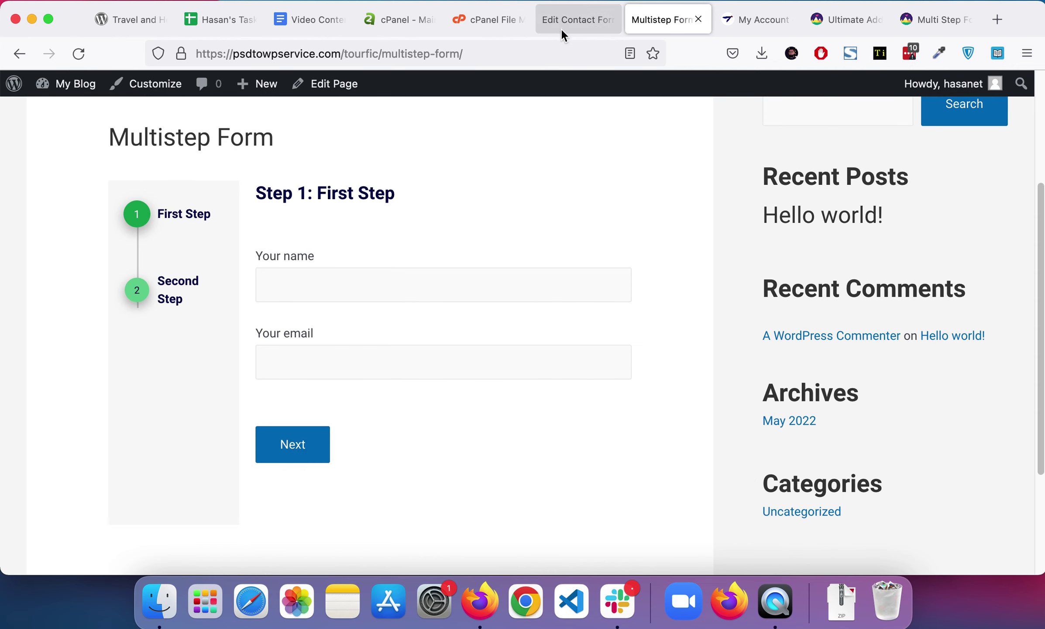
- Change the Progressbar Layout to Style 5, save, and reload the page to see the tabbed steps
{"action": "left_click", "coordinate": [568, 22]}
{"action": "scroll", "coordinate": [642, 175], "scroll_direction": "down", "scroll_amount": 5}
{"action": "scroll", "coordinate": [638, 185], "scroll_direction": "down", "scroll_amount": 3}
{"action": "left_click", "coordinate": [245, 203]}
{"action": "left_click", "coordinate": [251, 187]}
{"action": "scroll", "coordinate": [923, 222], "scroll_direction": "up", "scroll_amount": 5}
{"action": "scroll", "coordinate": [923, 222], "scroll_direction": "up", "scroll_amount": 3}
{"action": "left_click", "coordinate": [985, 298]}
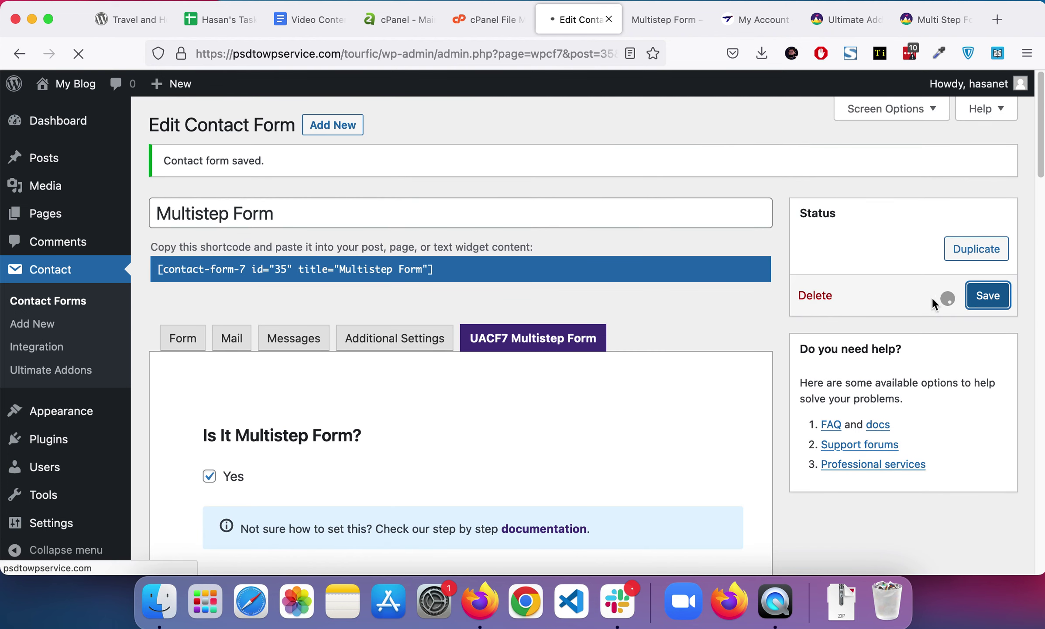
{"action": "left_click", "coordinate": [659, 34]}
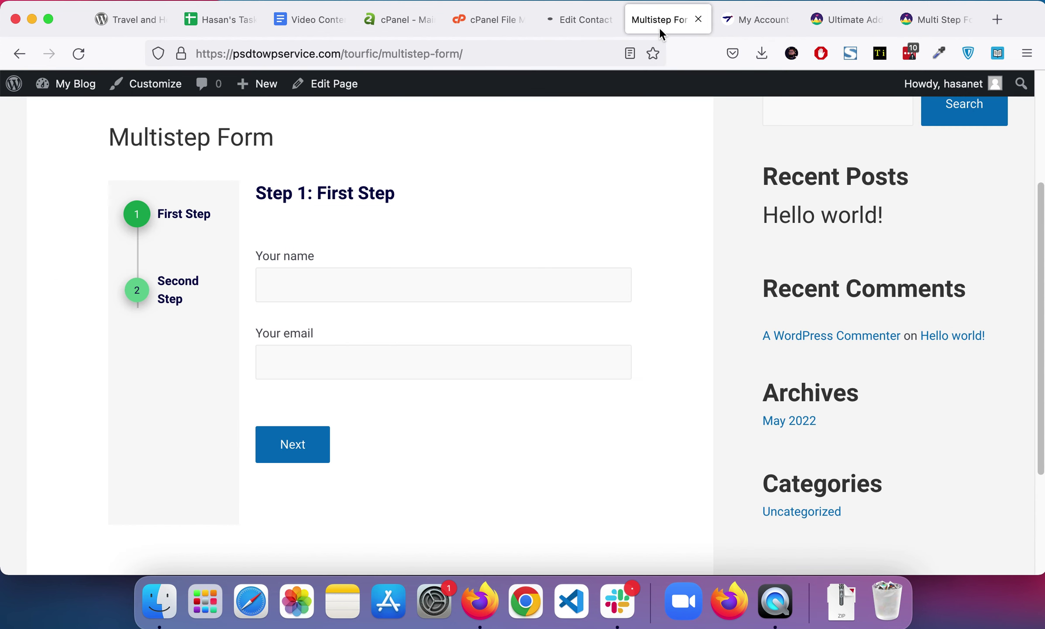
{"action": "left_click", "coordinate": [84, 51]}
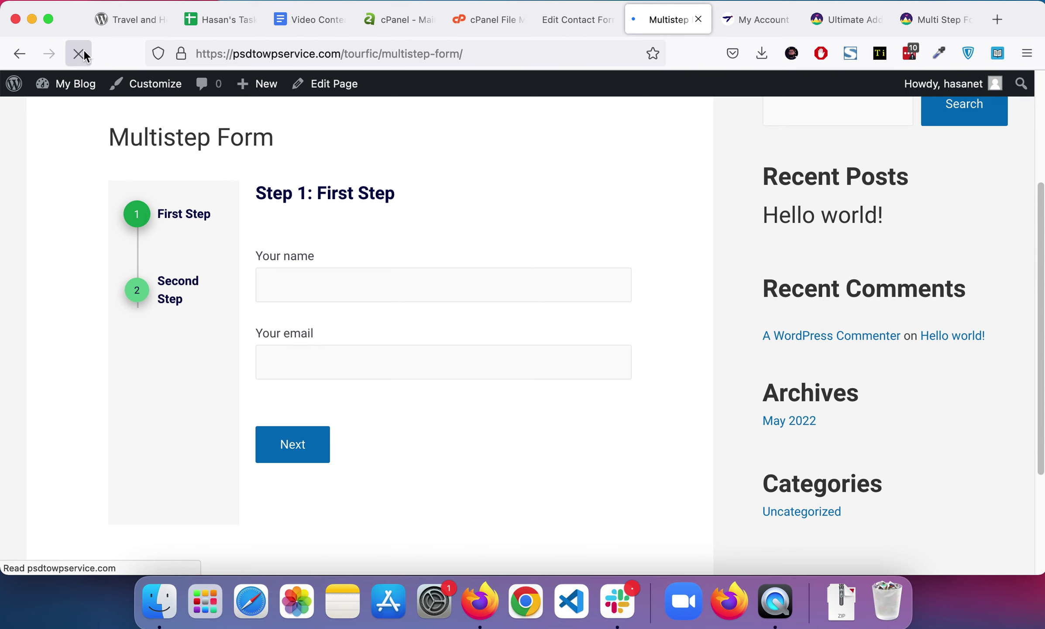